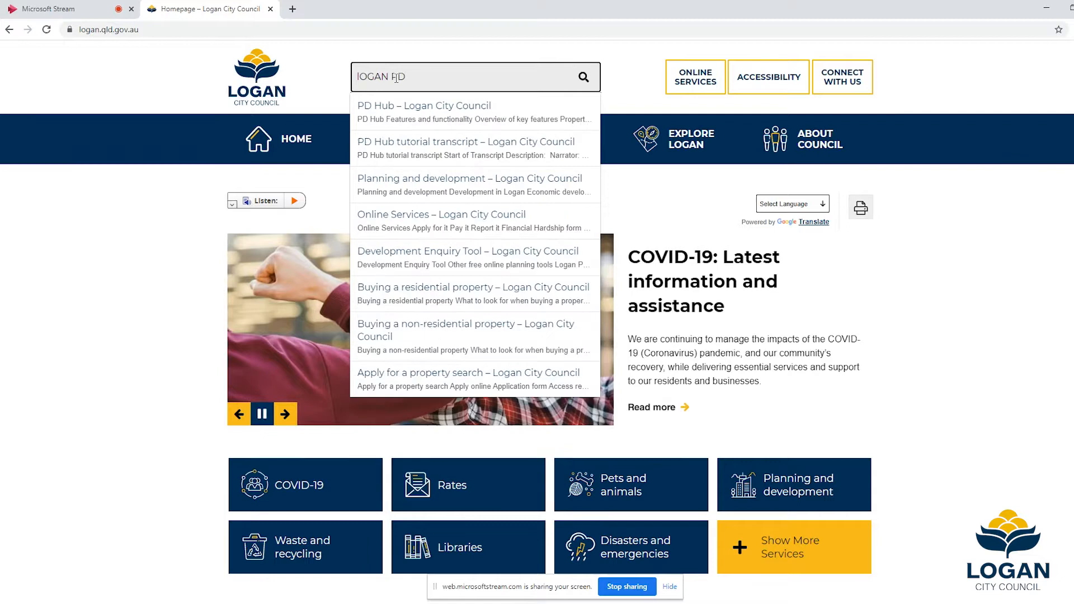
- Open the Logan PD Hub dashboard from the council website's PD Hub page and launch the Sports Site Plan tool
left_click(412, 107)
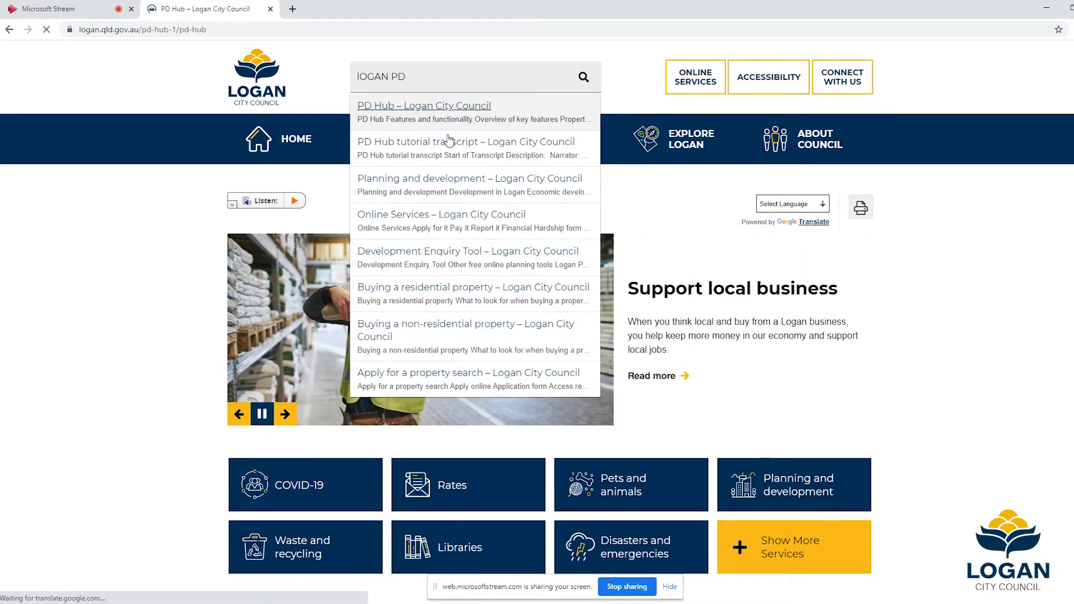
scroll(536, 279, "down", 5)
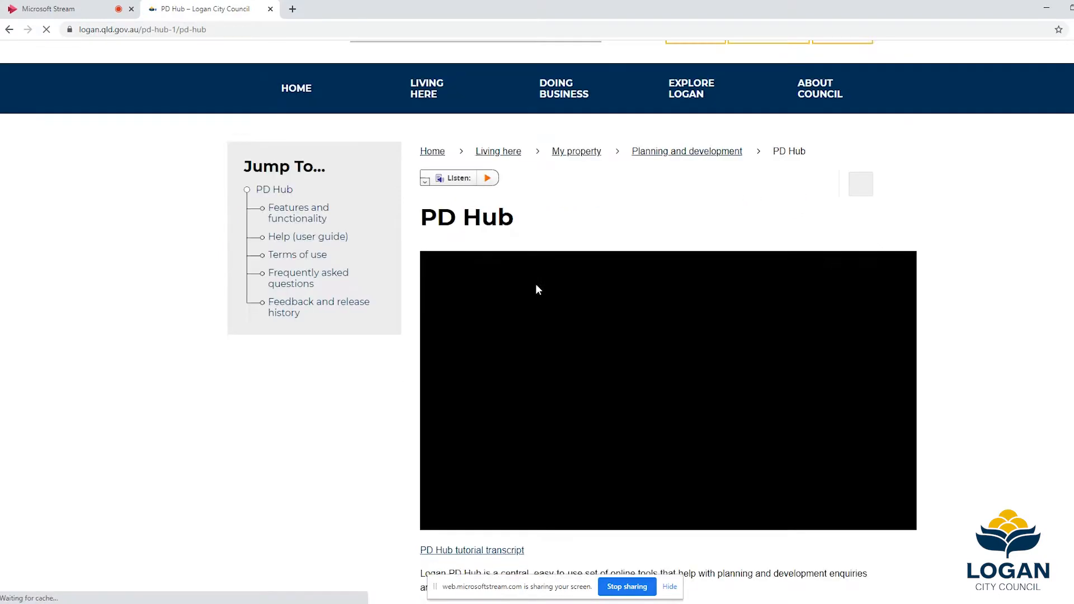
left_click(510, 421)
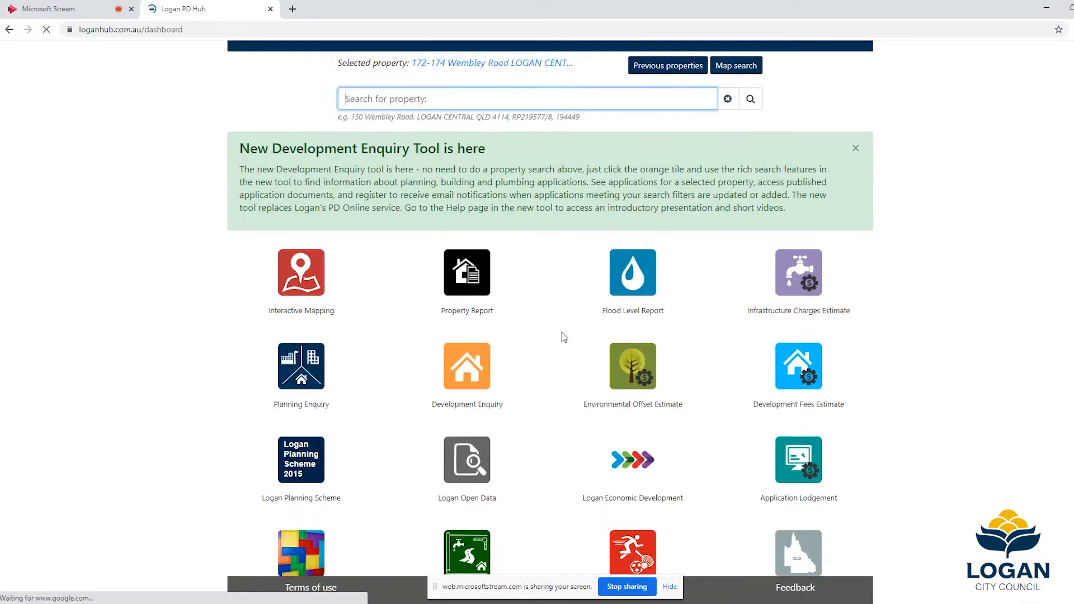
scroll(562, 333, "down", 1)
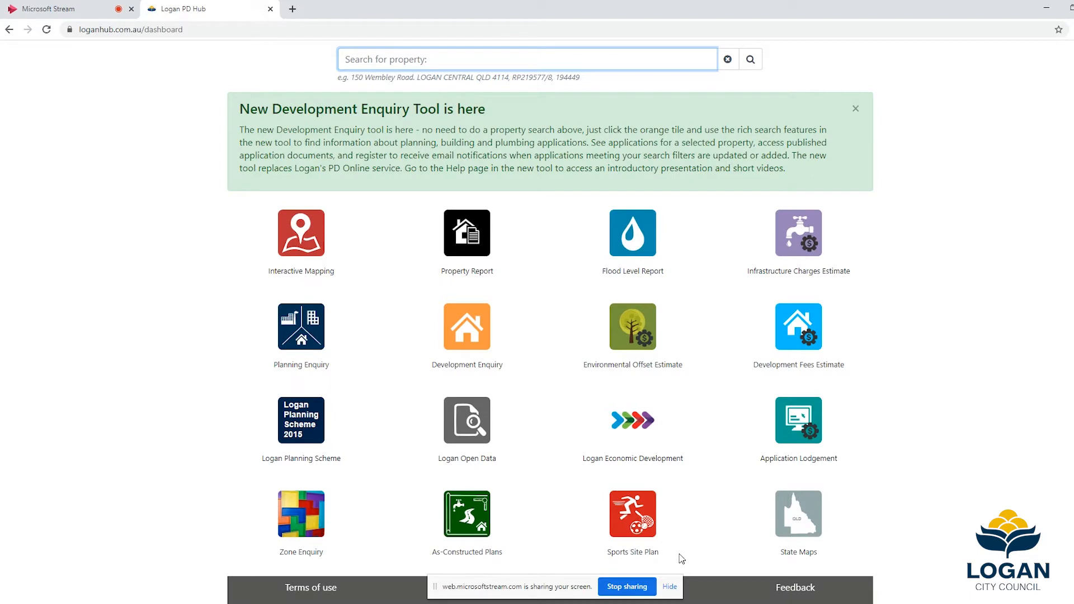
left_click_drag(679, 554, 603, 555)
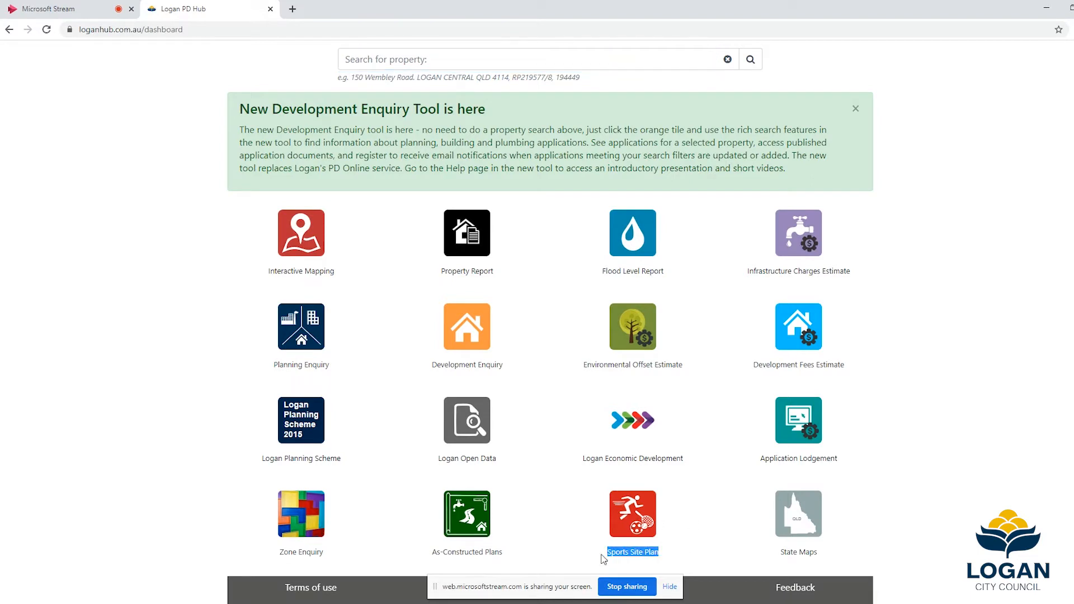
left_click(636, 510)
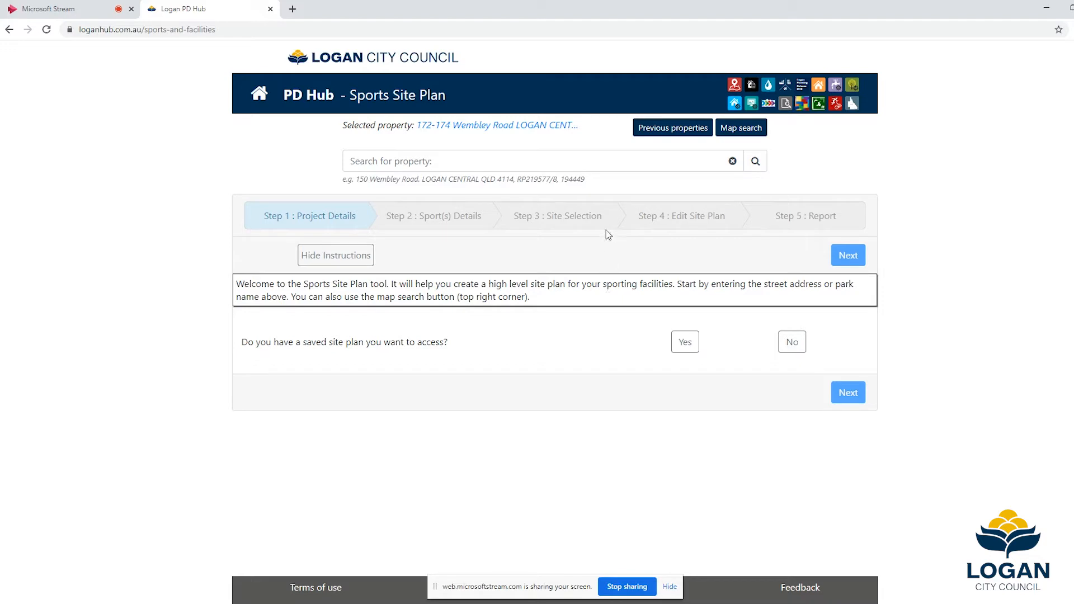
left_click(594, 163)
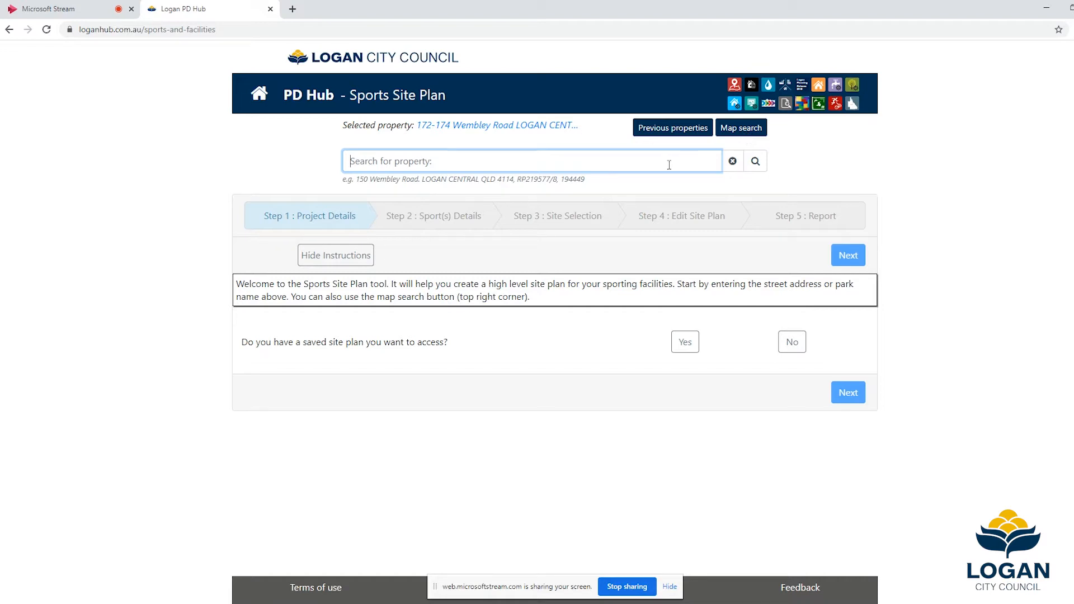
left_click(755, 129)
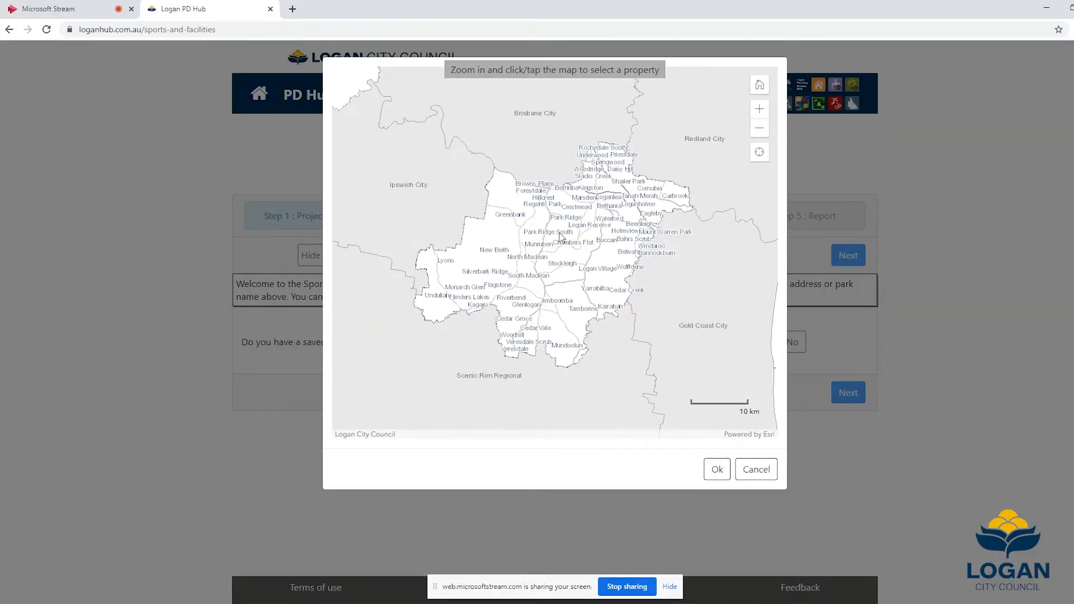
scroll(559, 233, "up", 2)
scroll(662, 140, "up", 2)
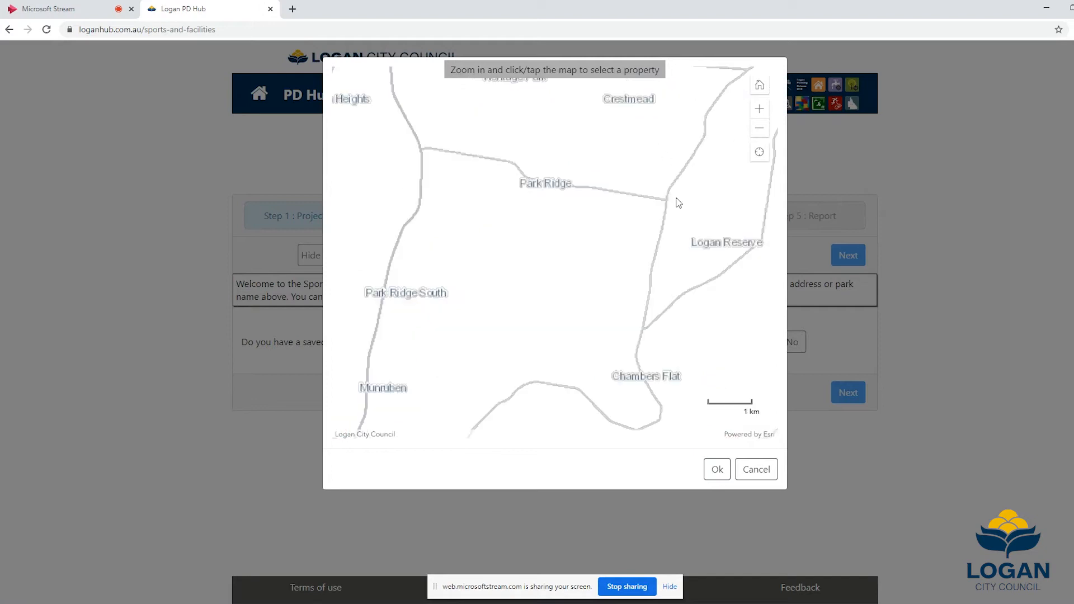
left_click(754, 474)
- Search the properties for "Civic Par" and select Civic Centre Park on Civic Parade, Logan Central
left_click(471, 157)
type("C")
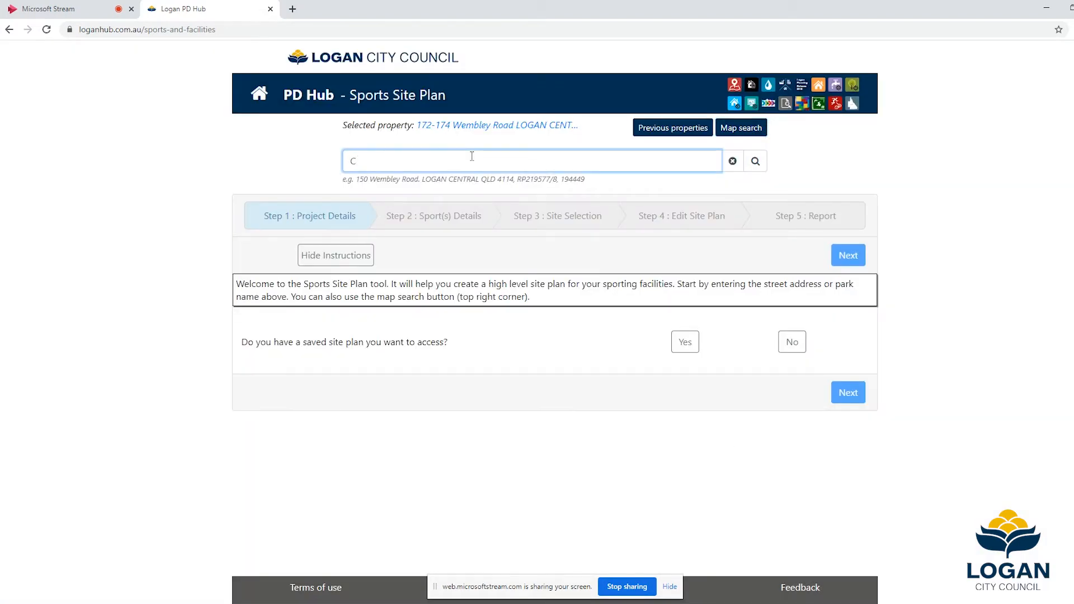
type("ivic Par")
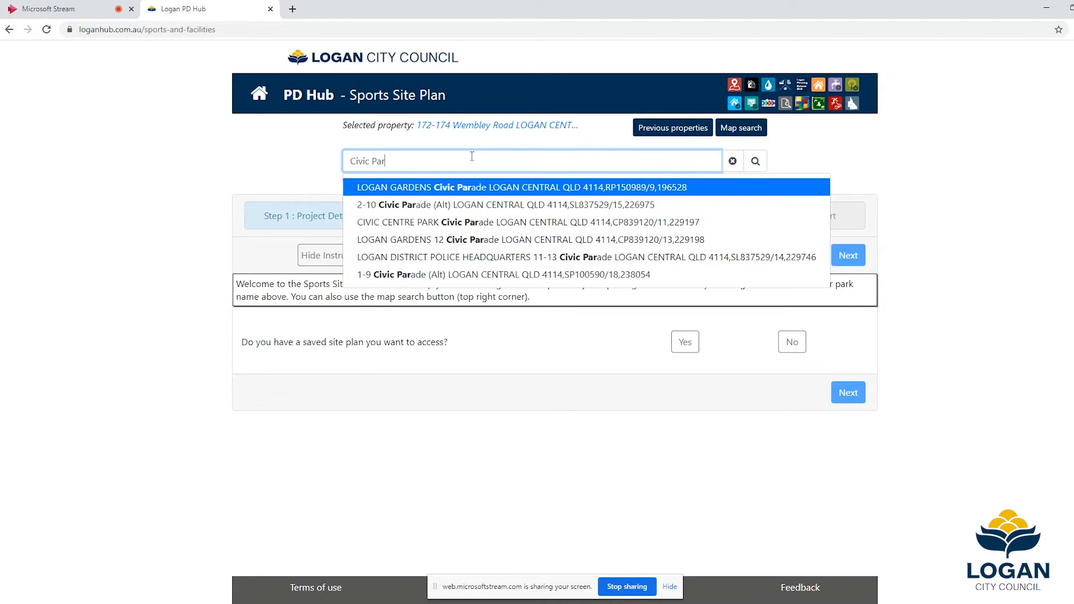
left_click(493, 224)
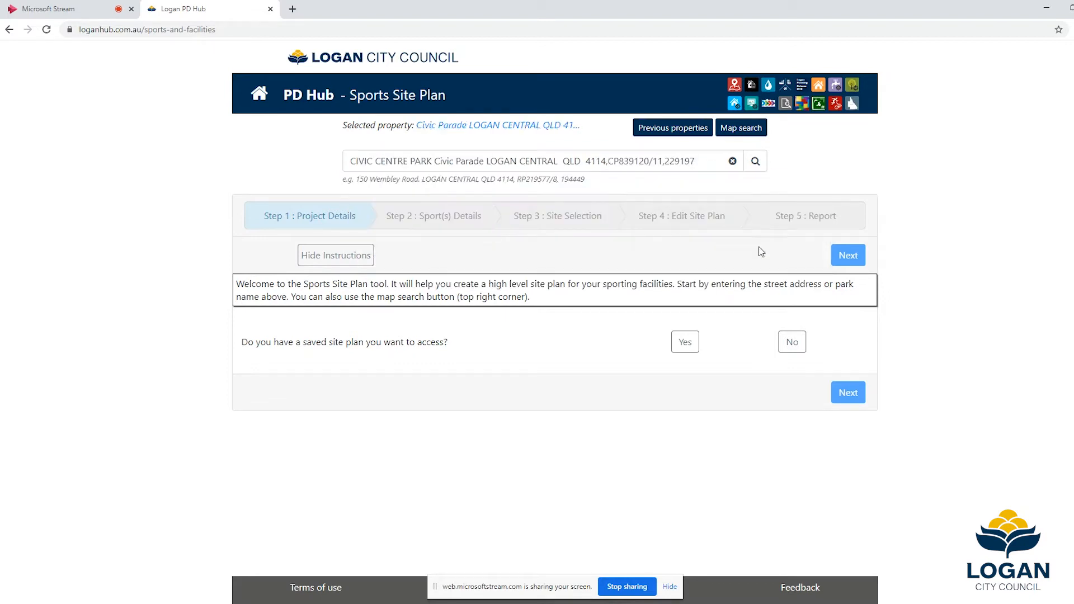
- Answer No to accessing a saved site plan, name the project "Club - Test Project" and proceed to the Sport(s) Details stage
left_click_drag(449, 343, 189, 338)
left_click(684, 347)
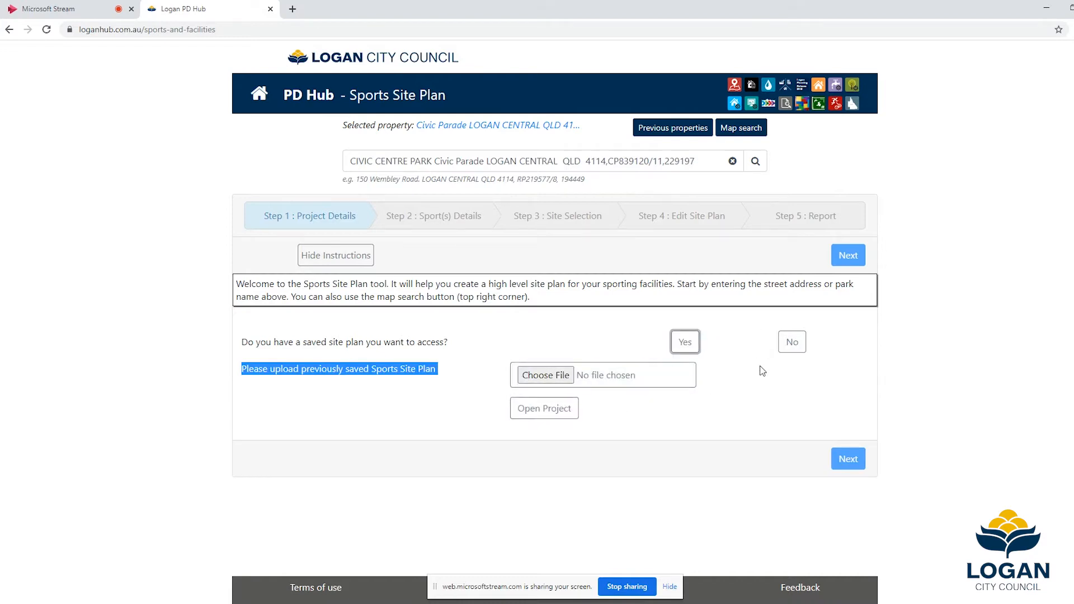
left_click(794, 345)
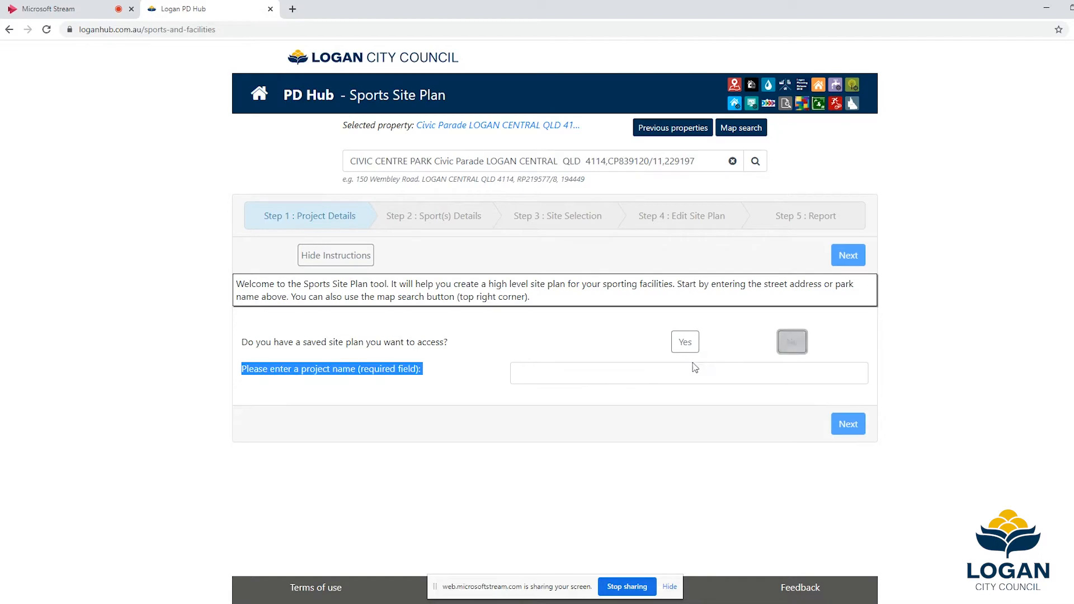
left_click(589, 381)
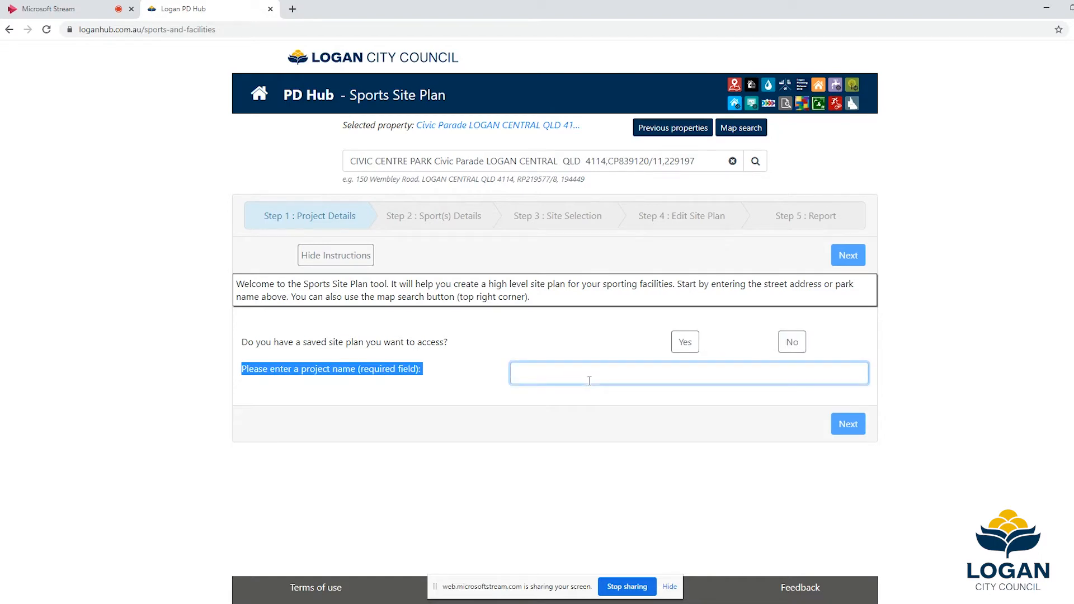
left_click(589, 381)
type("Club - Test")
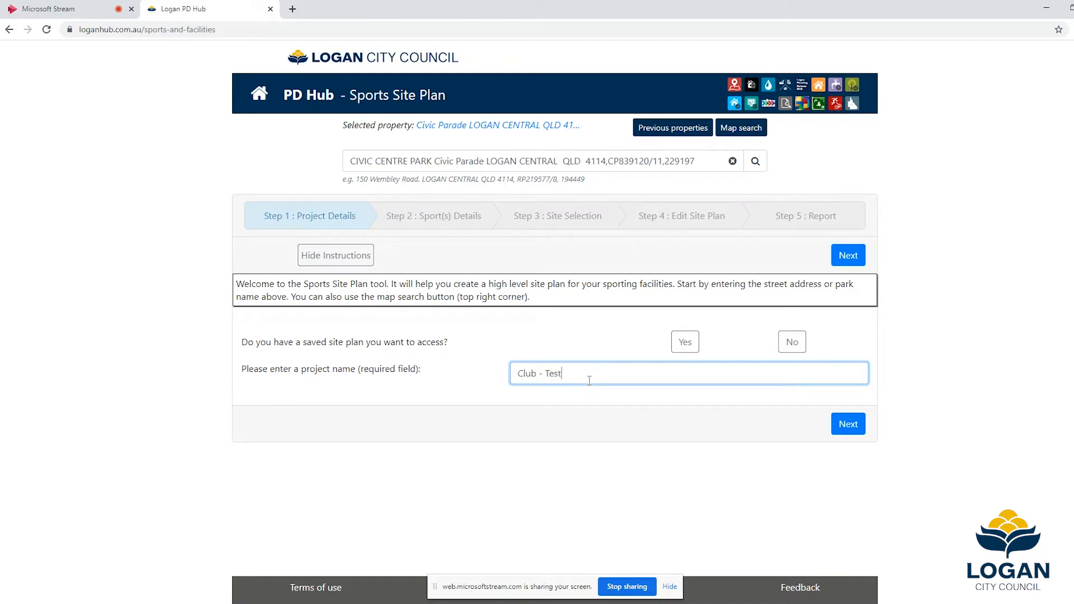
type(" Project")
left_click(845, 424)
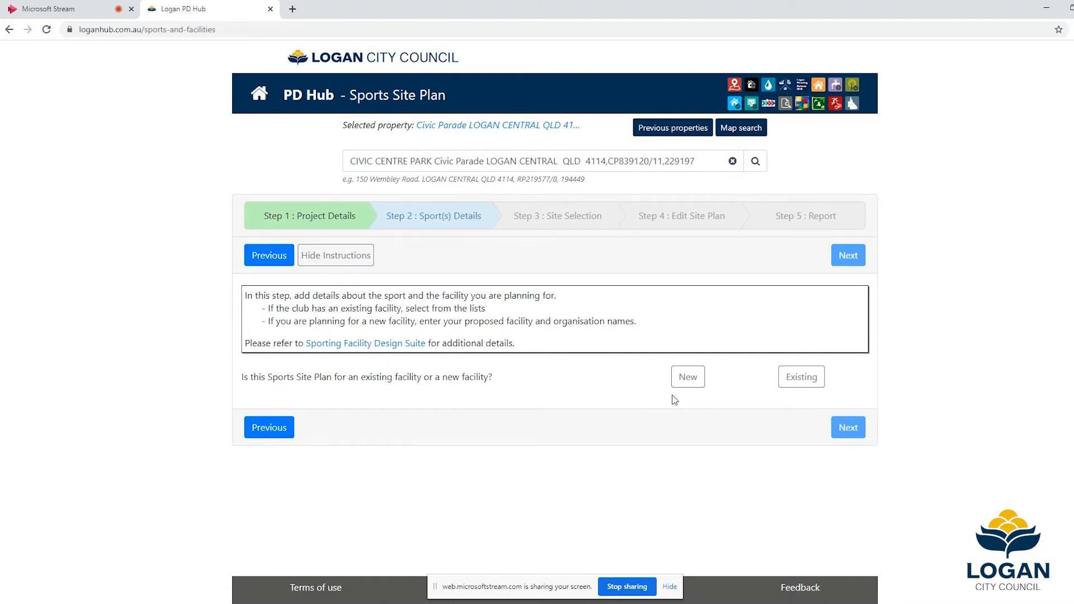
left_click(689, 376)
scroll(619, 431, "down", 1)
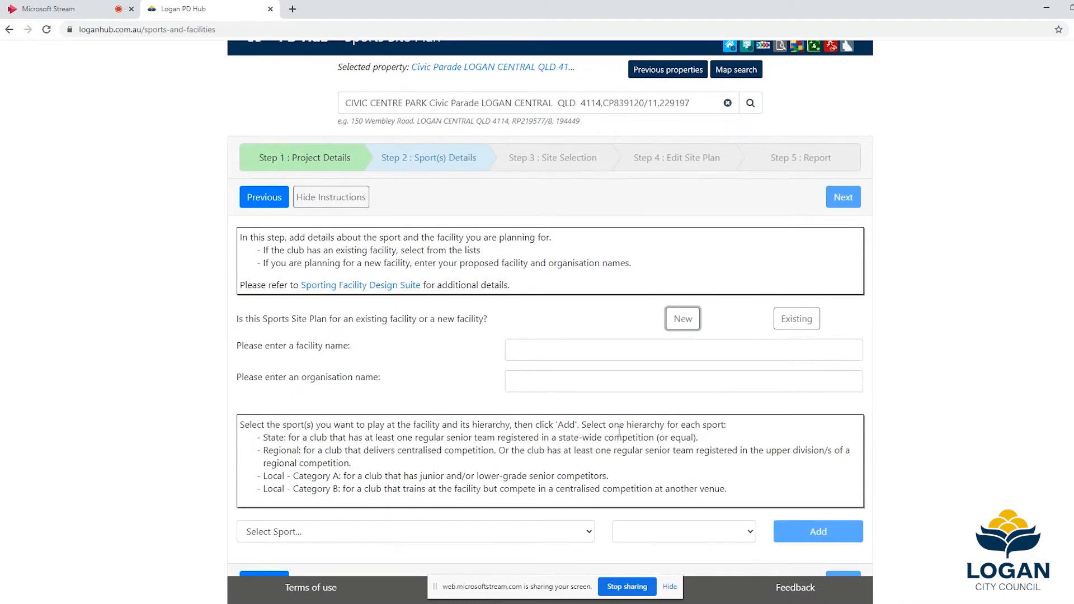
scroll(619, 431, "down", 1)
left_click(727, 326)
left_click(722, 361)
- Mark the site plan as an existing facility, choosing Civic Centre Park - Rugby League and the organisation Logan Brothers Rugby League Club Inc
left_click(795, 293)
left_click(724, 327)
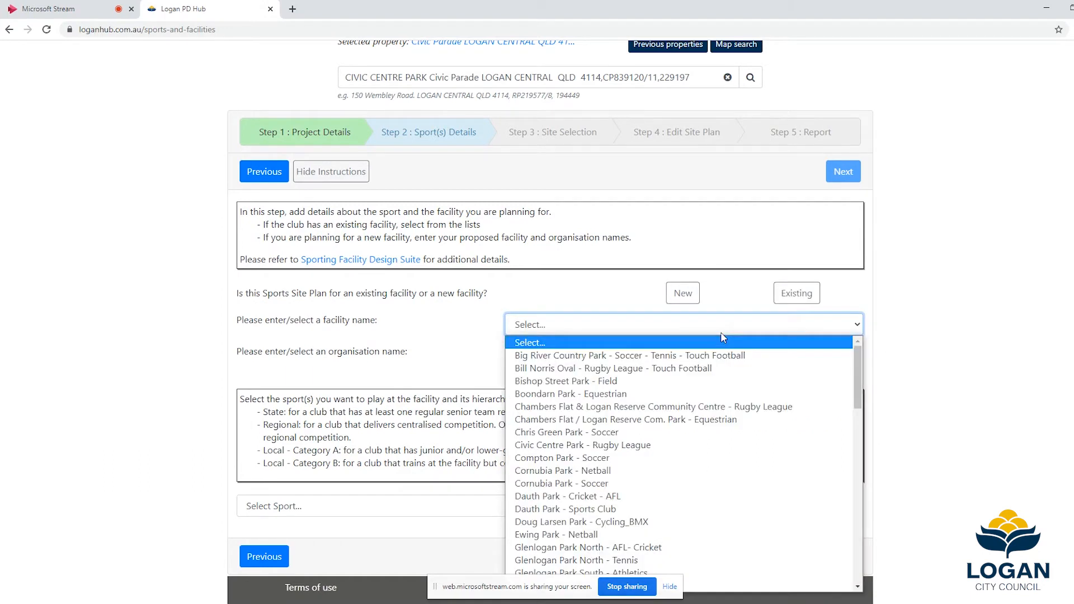
key("c")
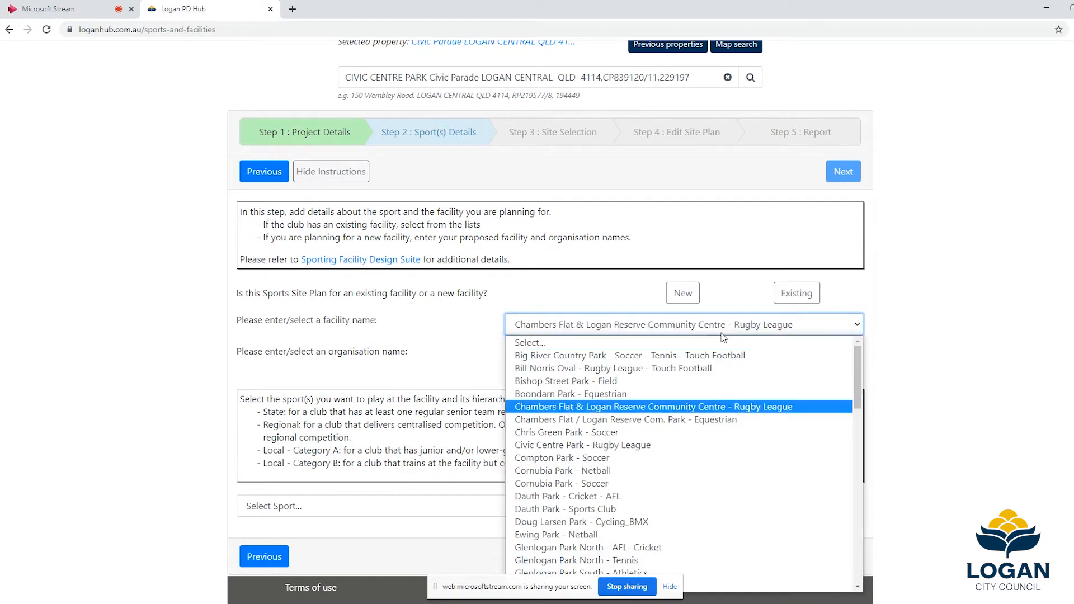
left_click(615, 446)
left_click(608, 358)
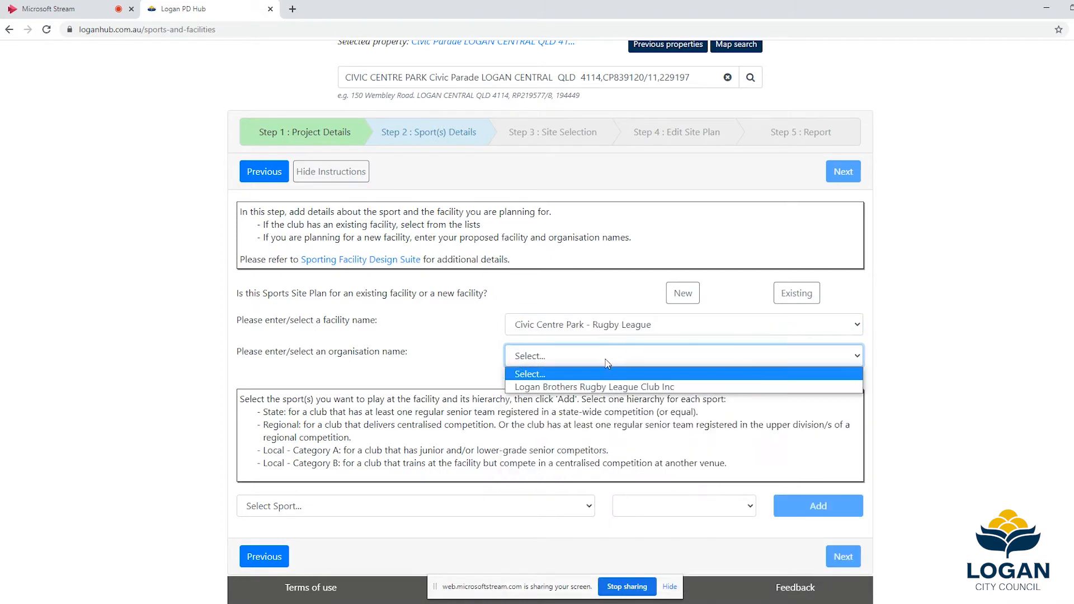
left_click(605, 387)
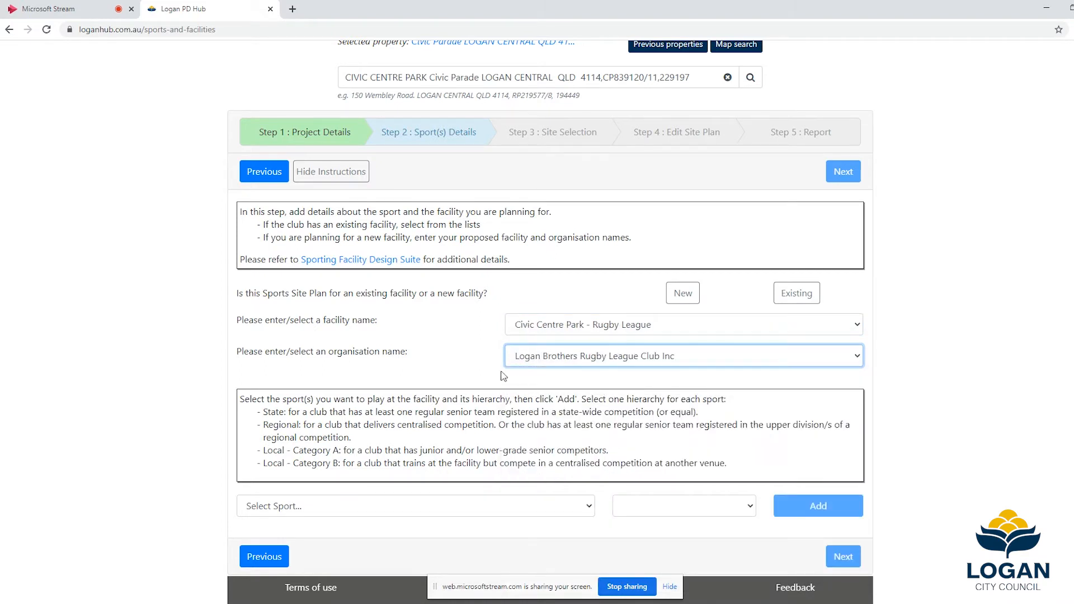
left_click(469, 359)
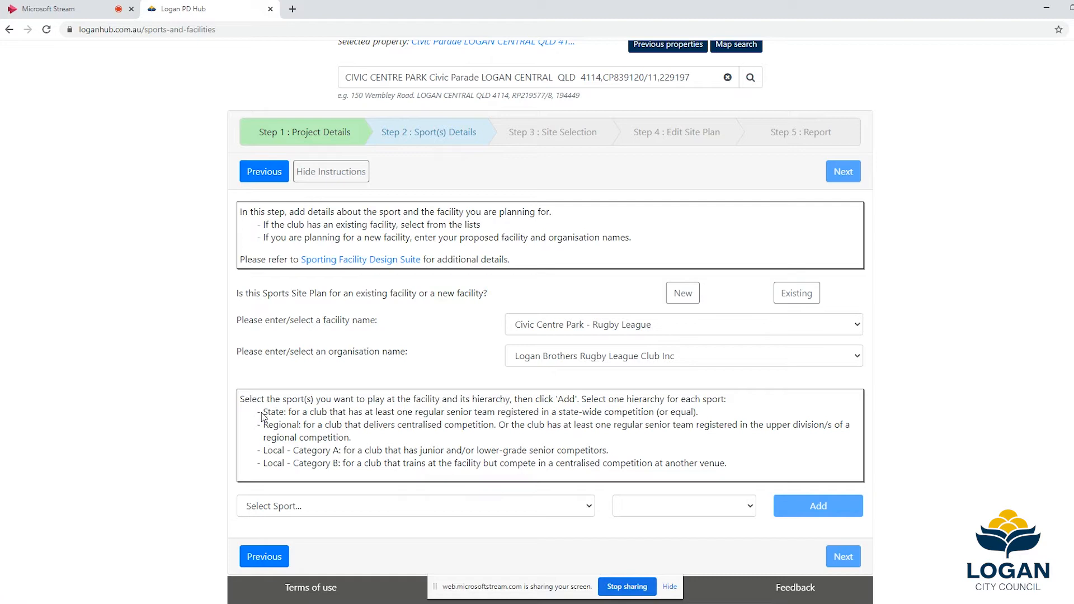
- Review the hierarchy definitions and add Rugby League to the facility's sports with the State hierarchy
left_click_drag(263, 412, 751, 476)
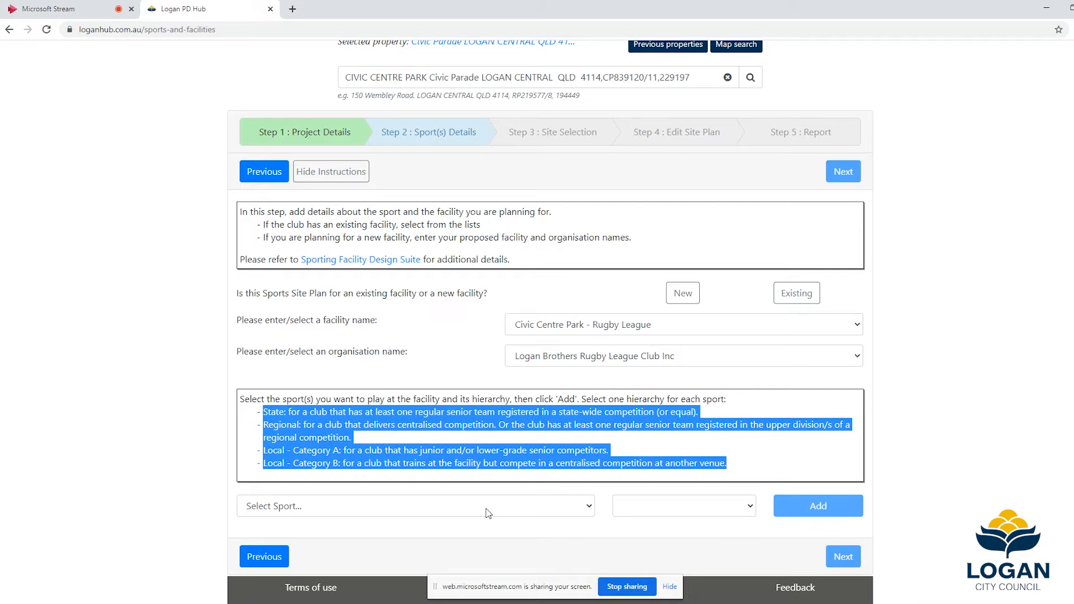
left_click(486, 513)
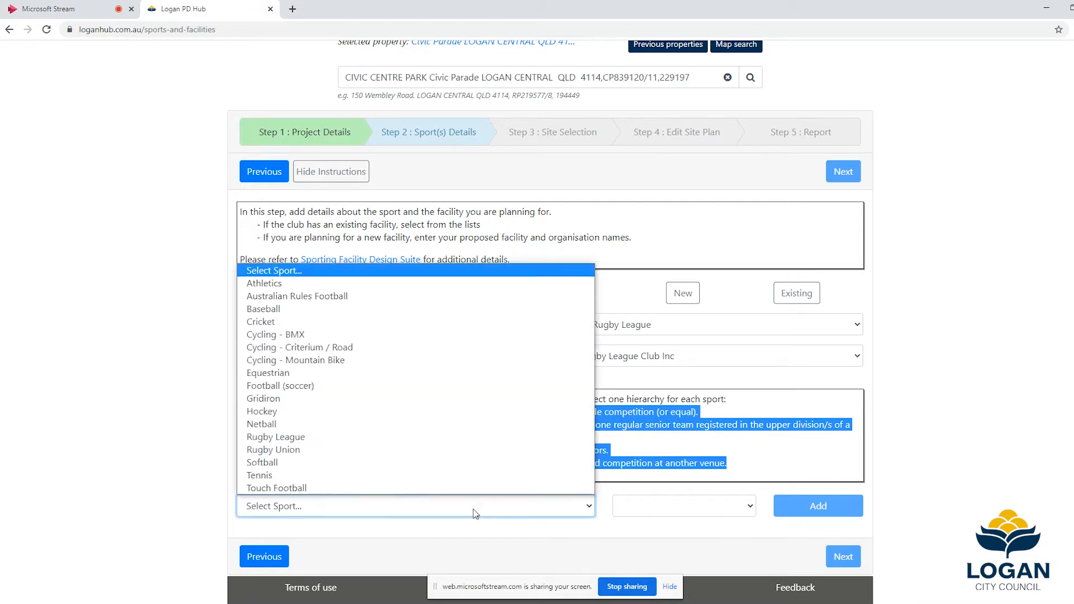
left_click(333, 442)
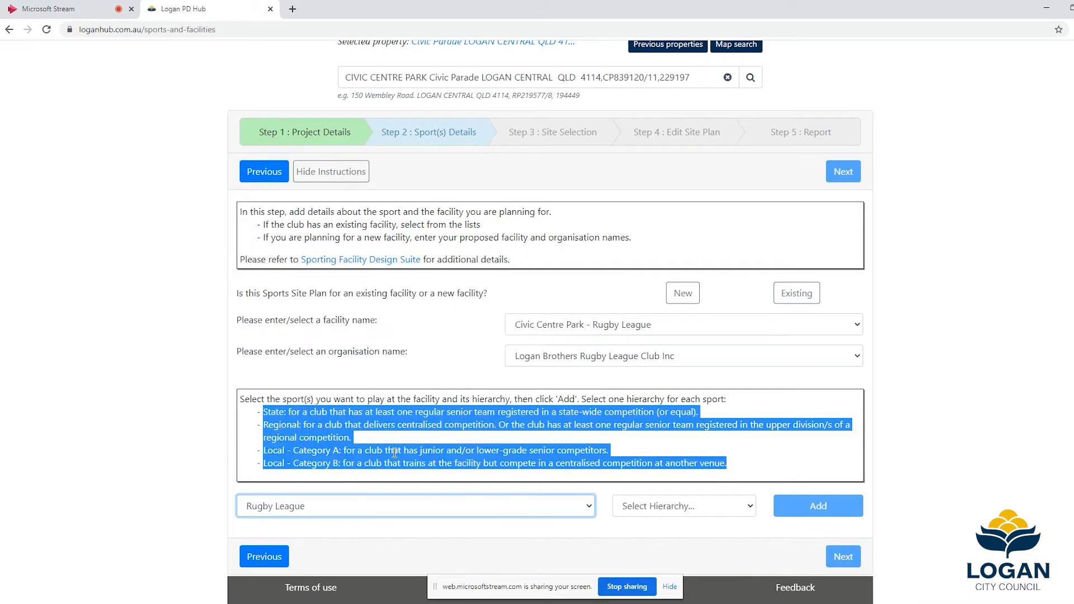
left_click(683, 506)
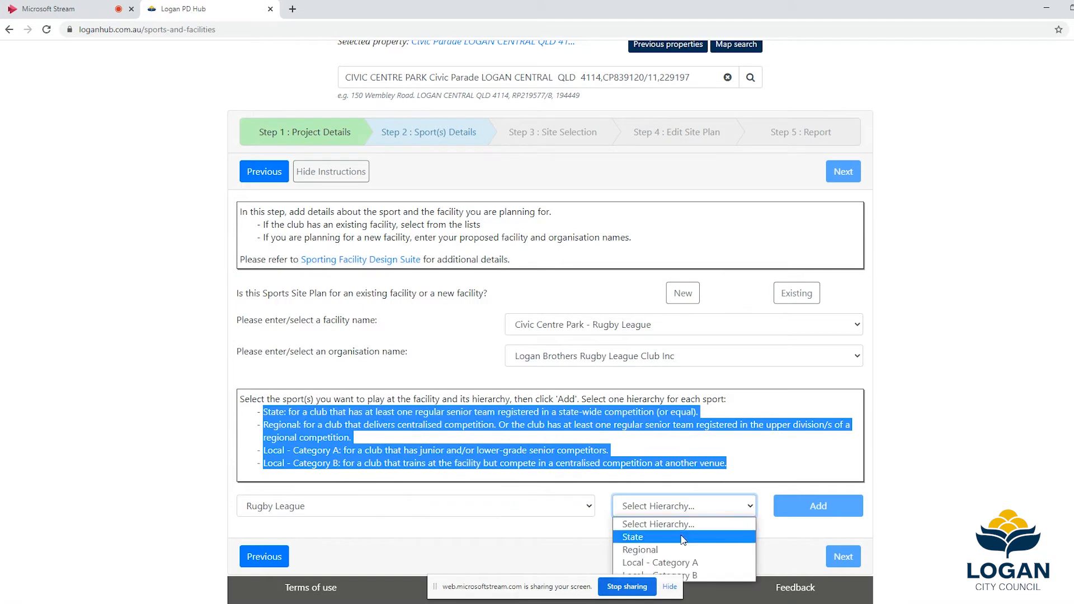
left_click(684, 534)
left_click(811, 511)
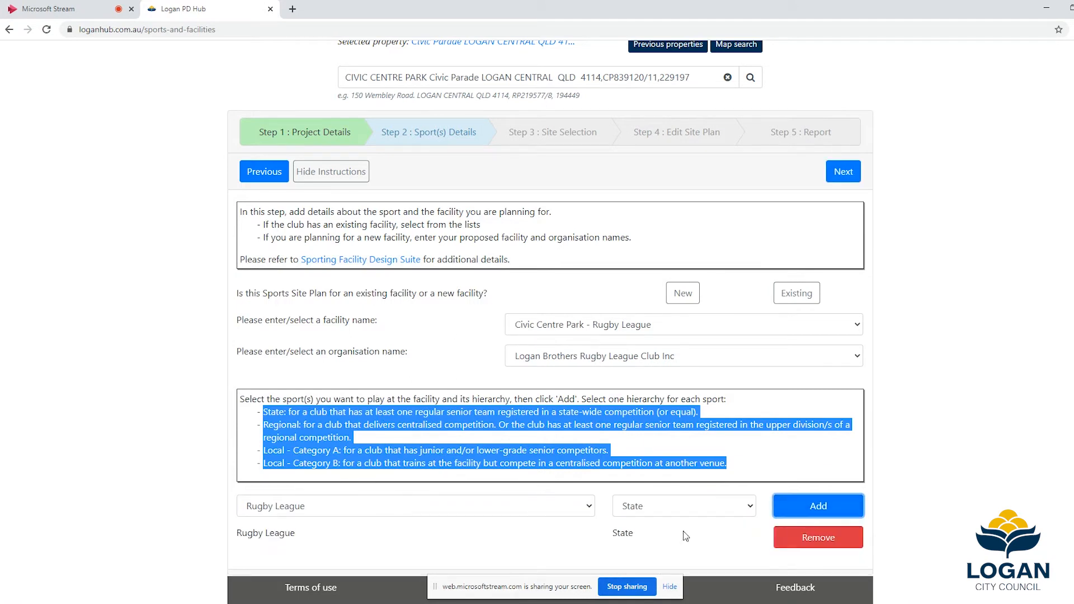
- Add Touch Football to the facility's sports with the Local - Category B hierarchy
left_click(571, 511)
left_click(376, 488)
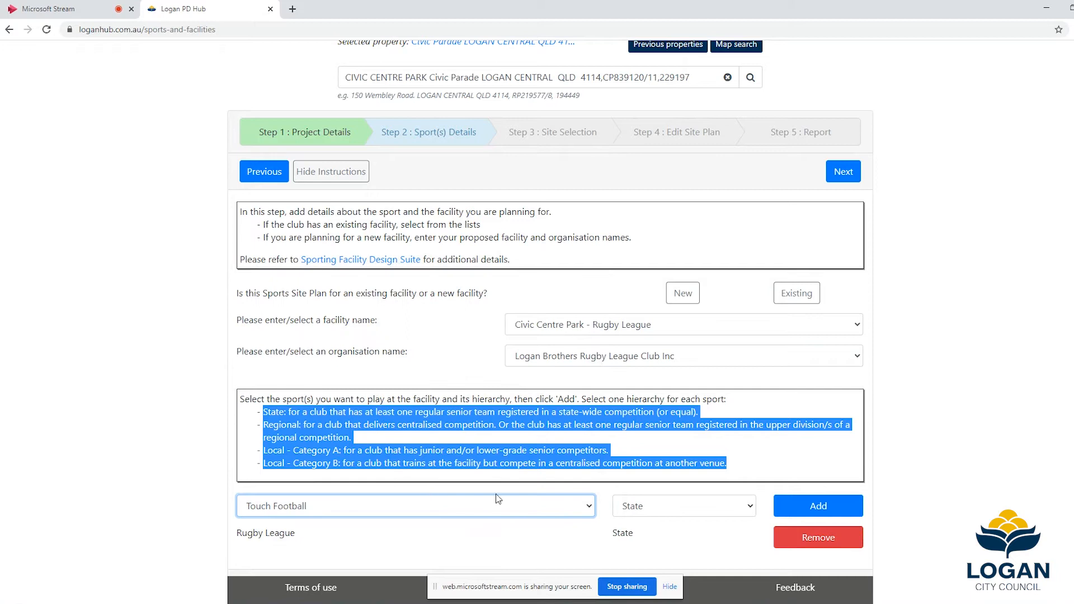
left_click(645, 510)
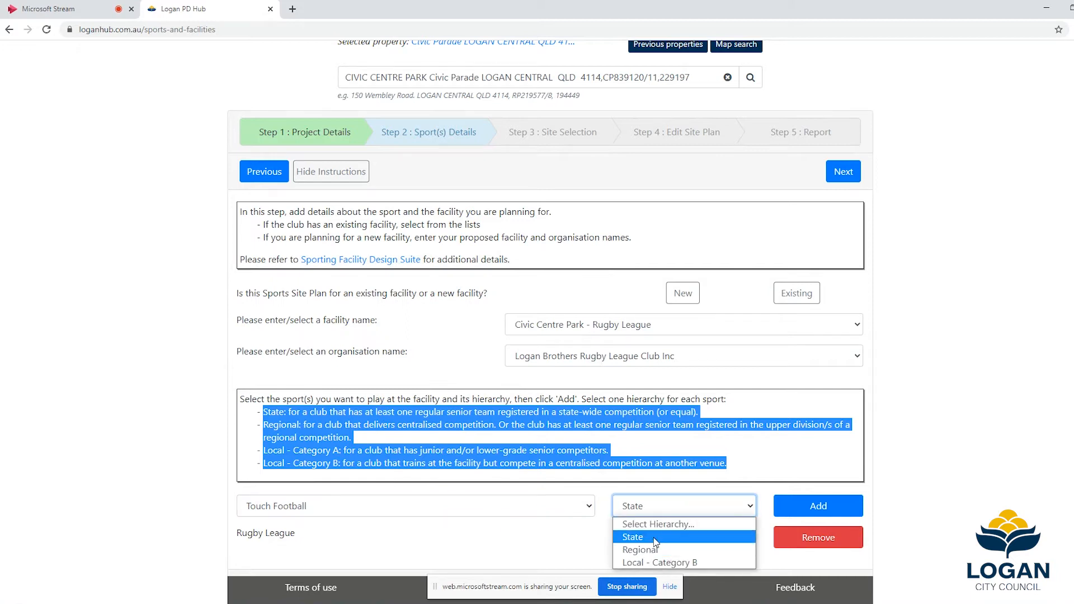
left_click(669, 562)
left_click(806, 508)
left_click(582, 509)
left_click(580, 511)
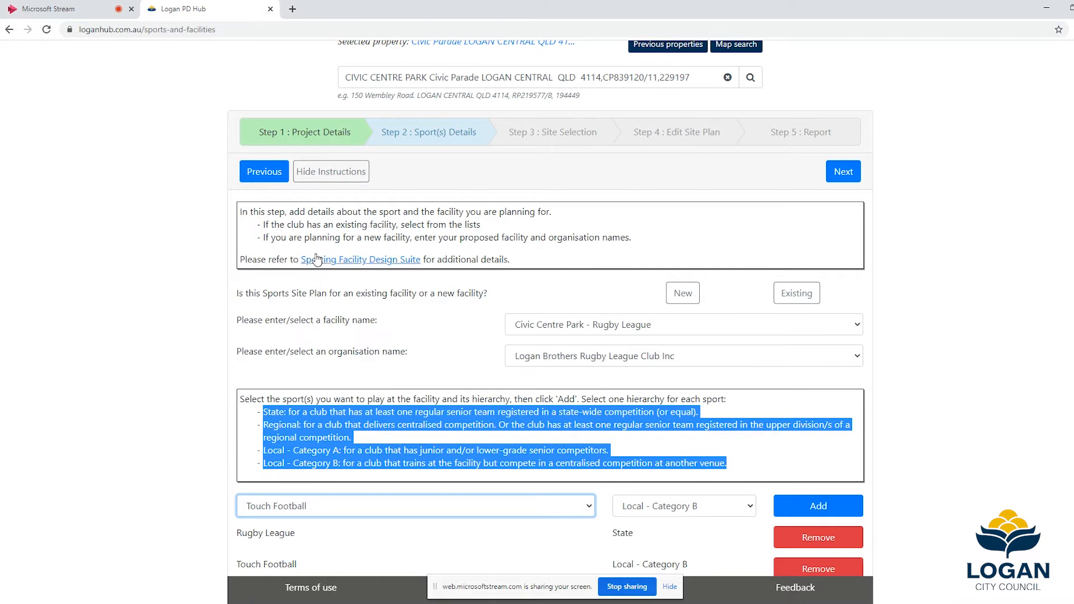
- Open the Sporting Facility Design Suite reference, read which topics its planning guidelines cover, and return to the Sports Site Plan
left_click(367, 260)
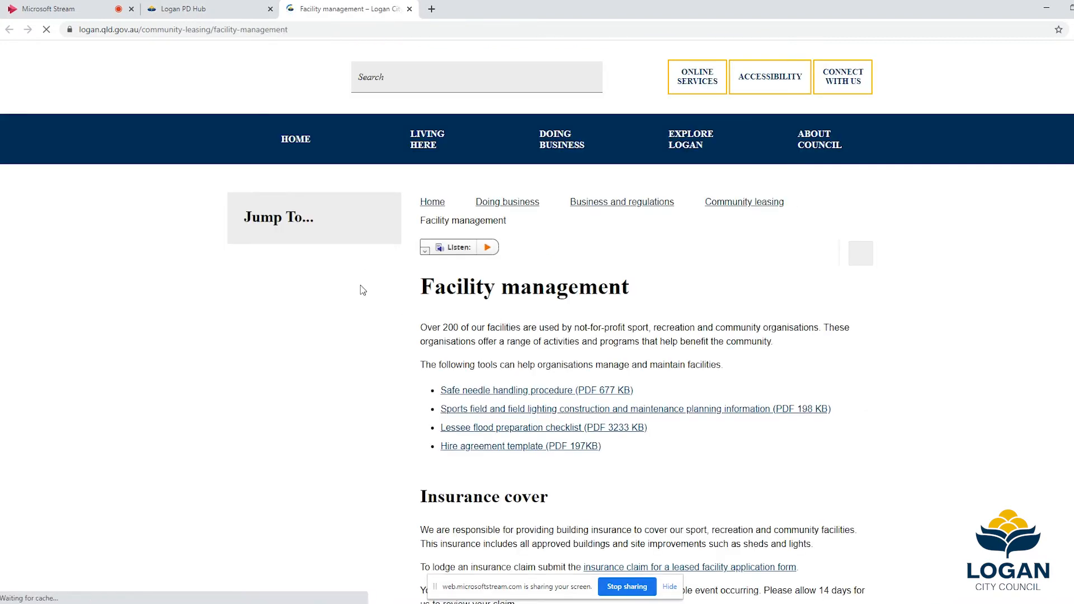
scroll(366, 280, "down", 6)
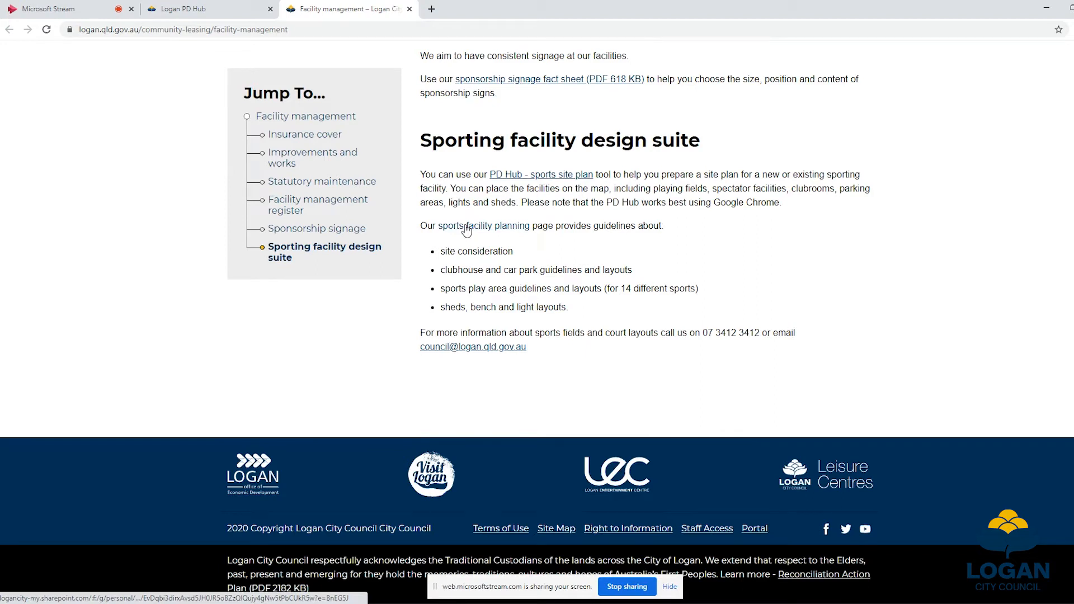
left_click_drag(438, 249, 640, 308)
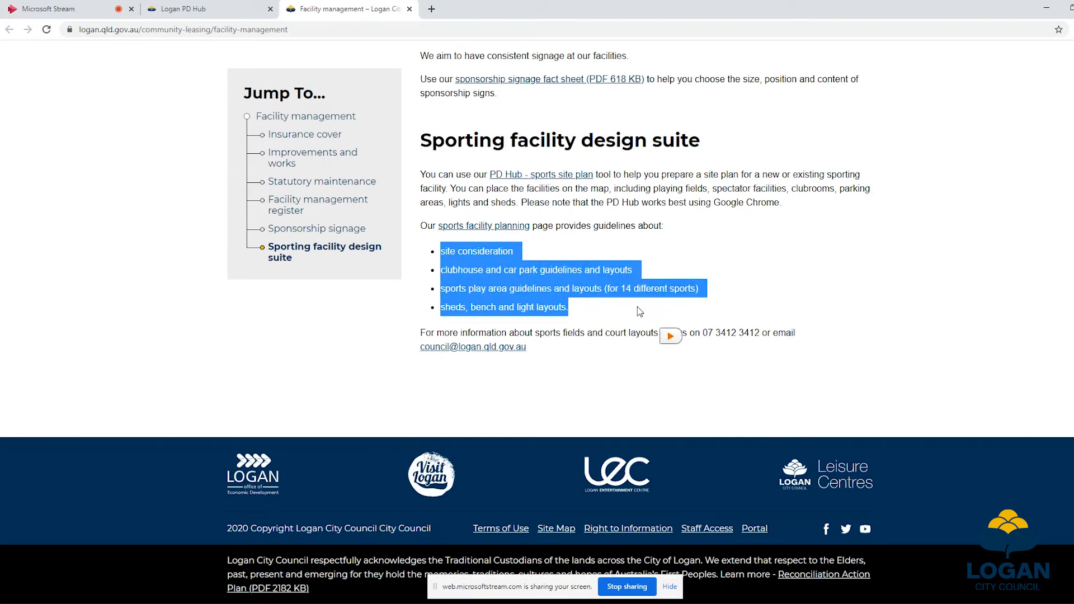
left_click(192, 20)
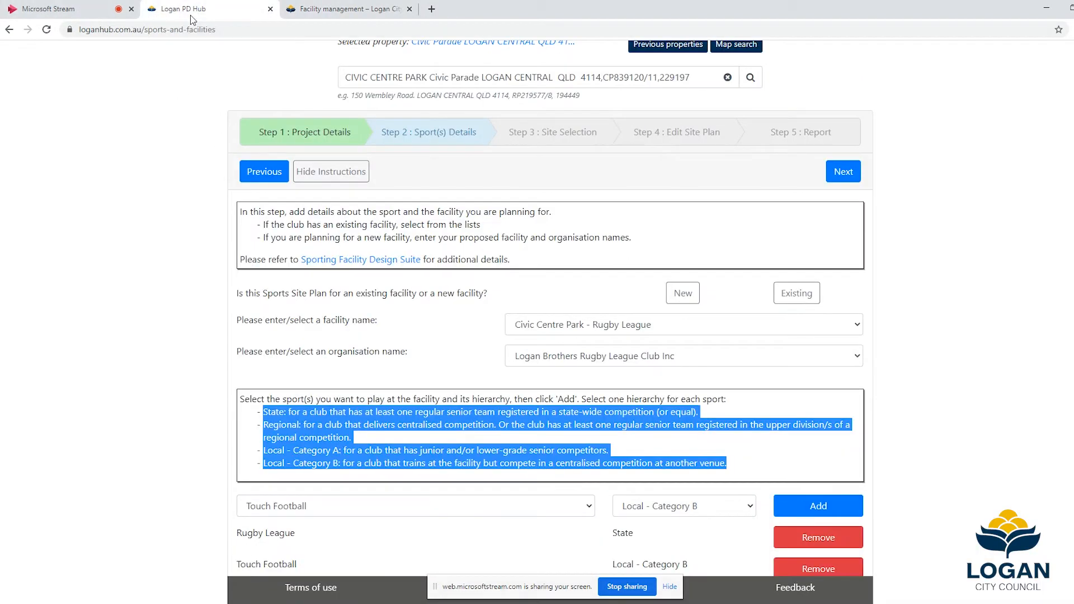
- Finish the sports details with Rugby League and Touch Football listed, and proceed to the site selection
left_click(340, 407)
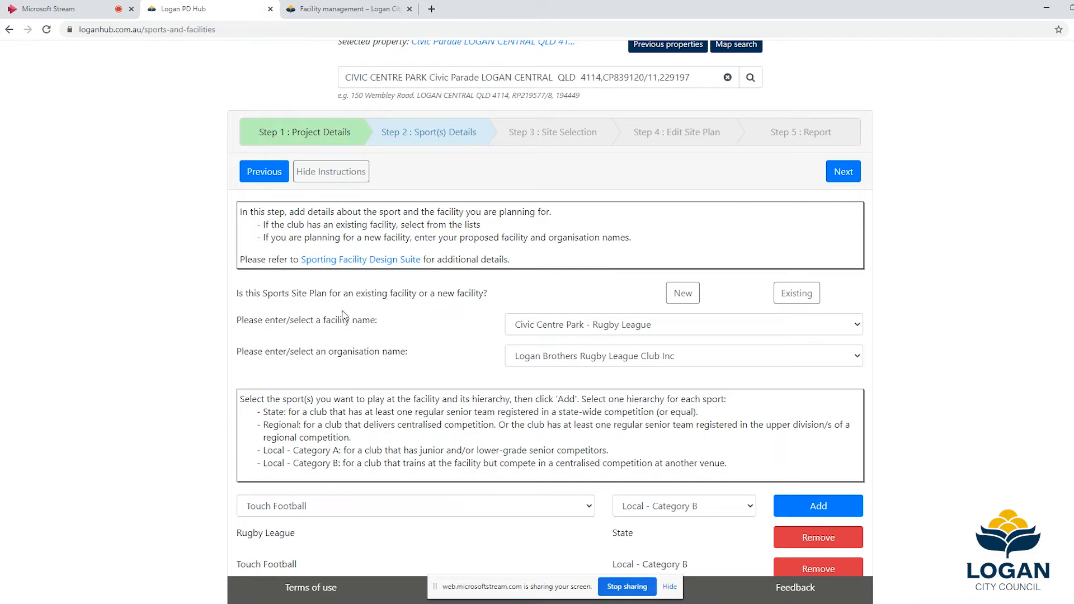
scroll(341, 313, "down", 1)
scroll(345, 314, "down", 2)
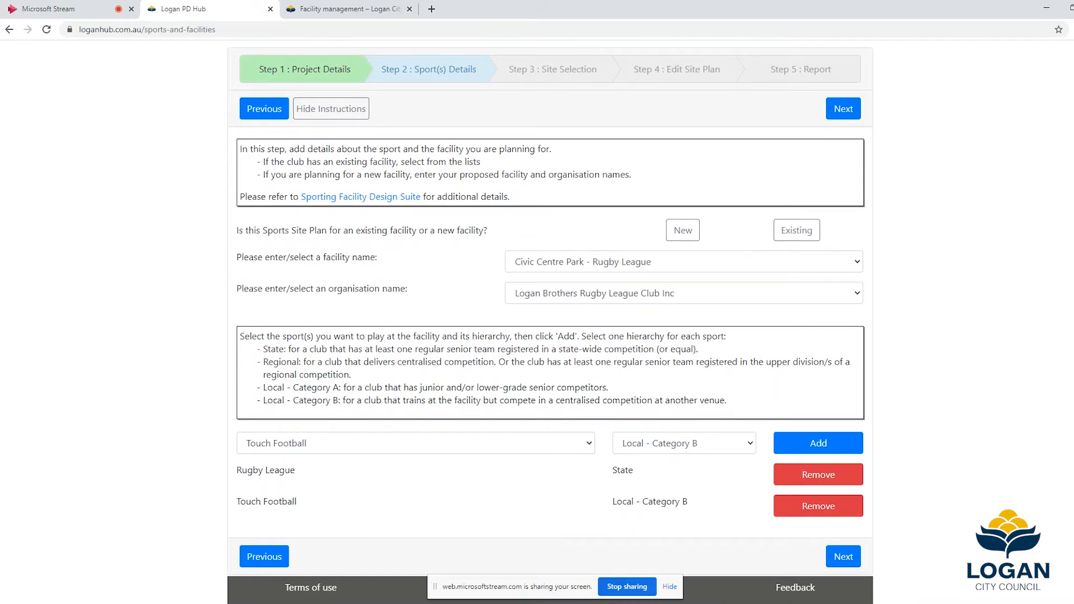
left_click(838, 562)
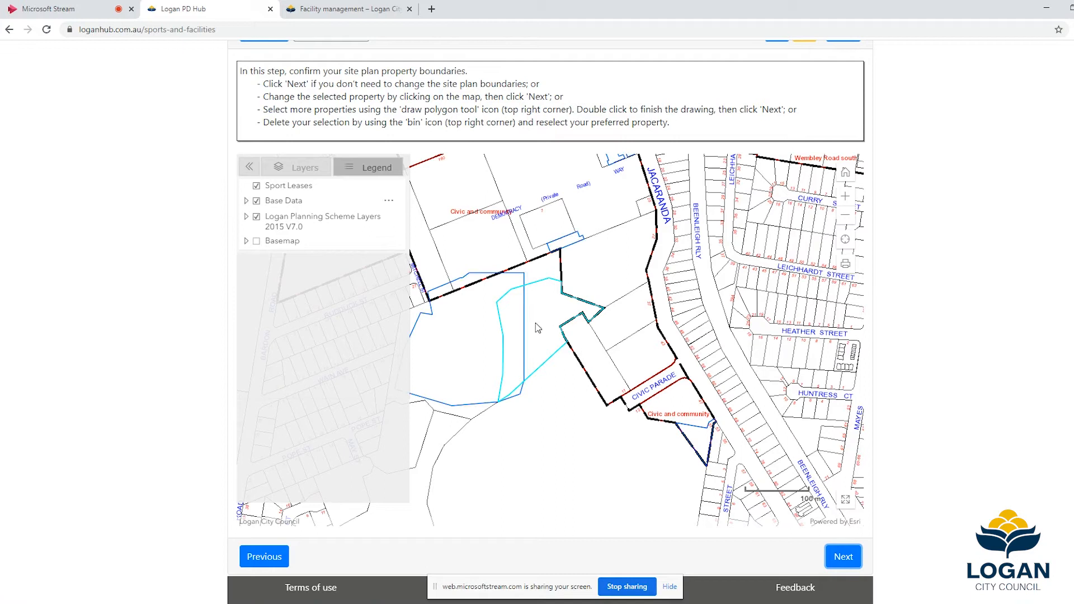
- Turn on the Basemap layer on the site selection map and set it to Aerial
left_click_drag(567, 301, 652, 299)
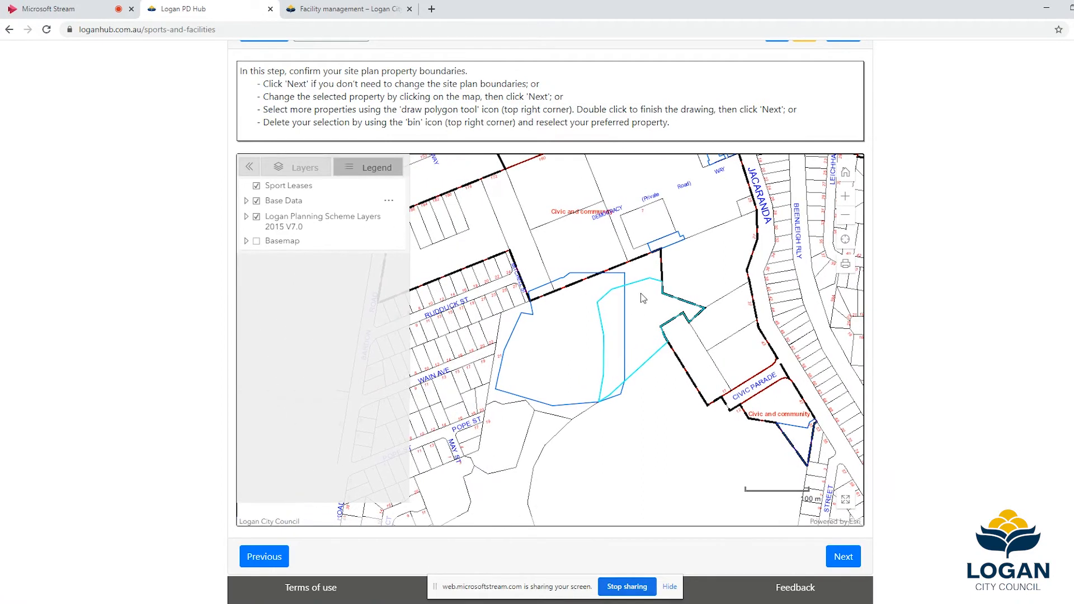
scroll(900, 214, "up", 1)
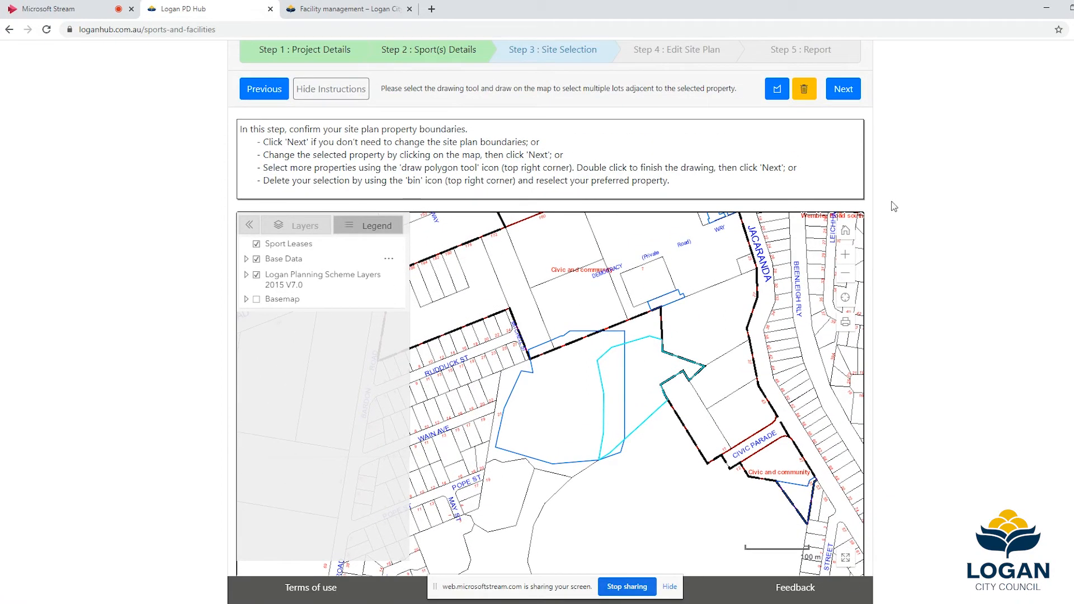
left_click(256, 299)
left_click(246, 300)
left_click(265, 329)
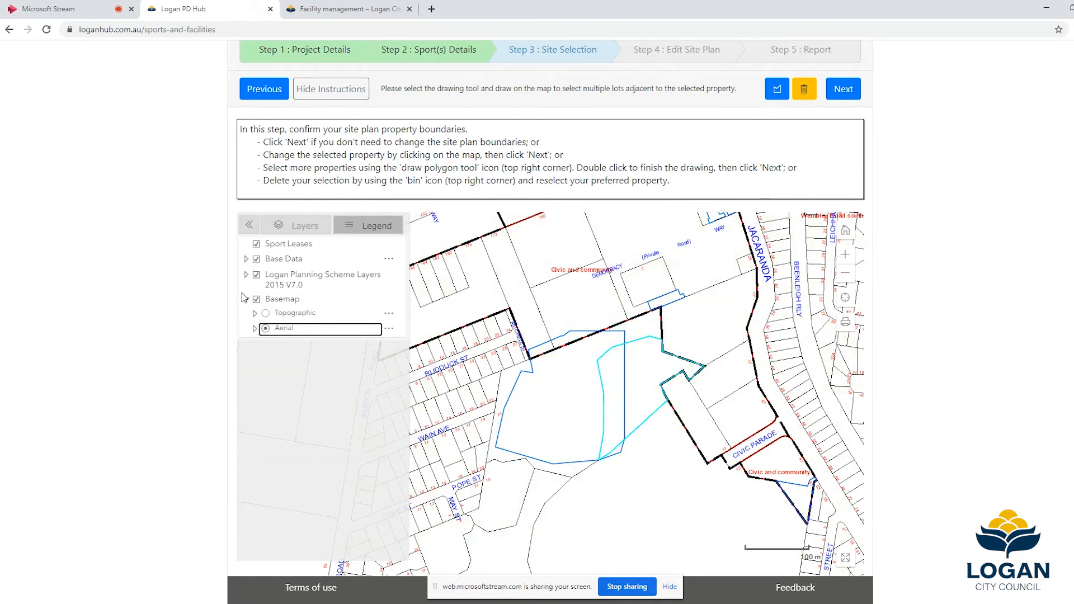
left_click_drag(450, 363, 467, 367)
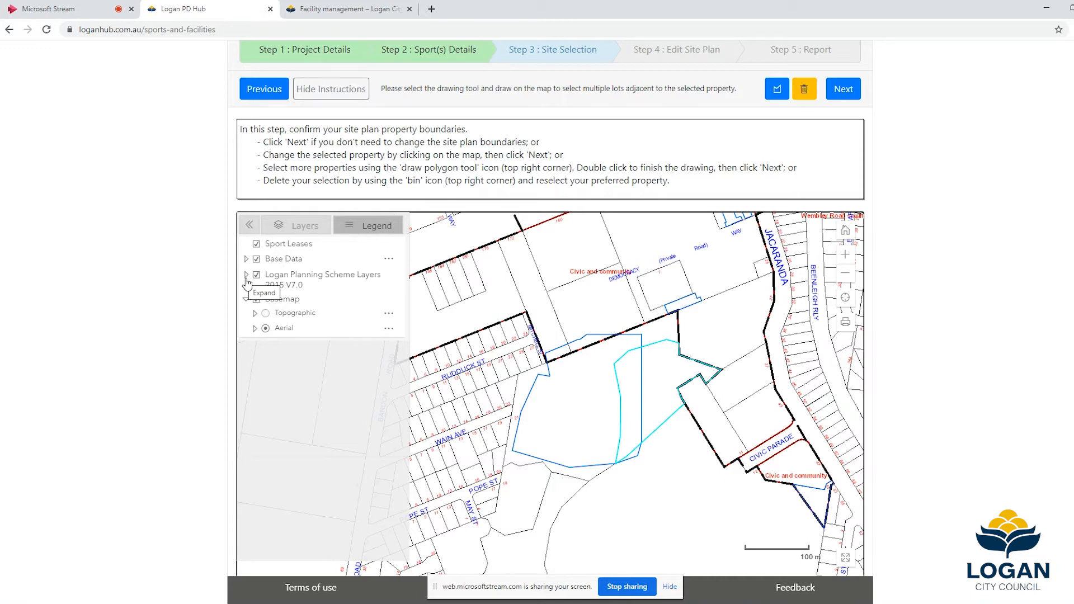
- Expand the planning scheme's Overlays (Part 8) layers, review the map legend, and return to the layer list
left_click(246, 275)
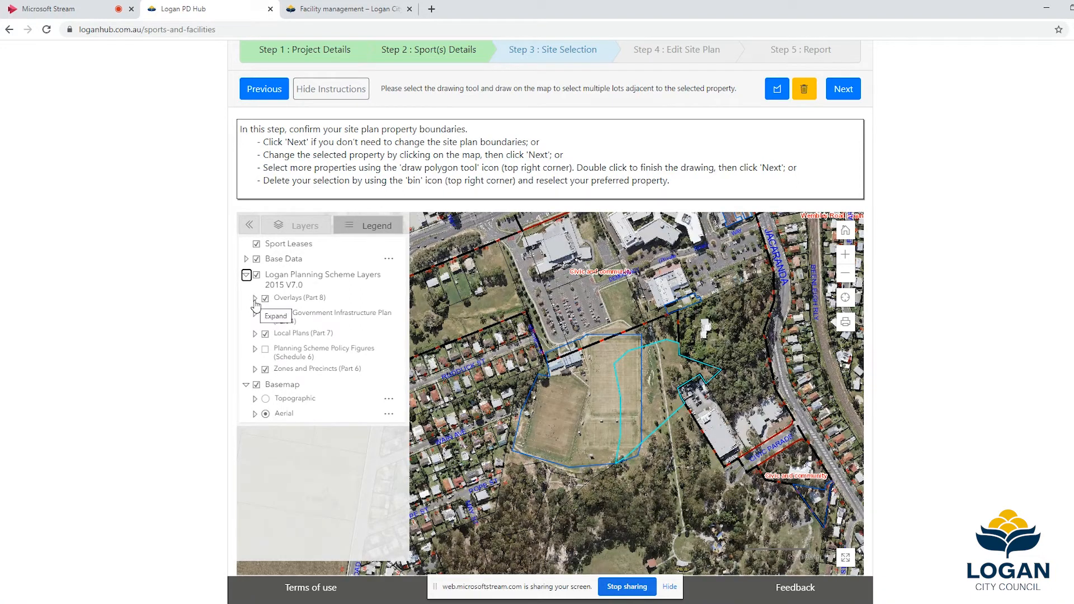
left_click(255, 303)
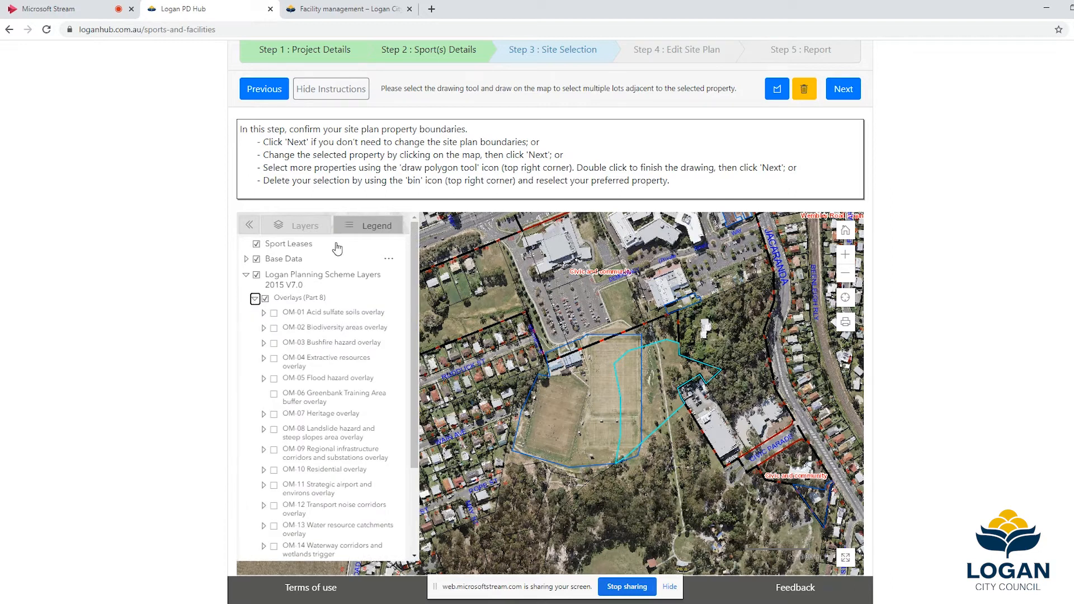
left_click(356, 229)
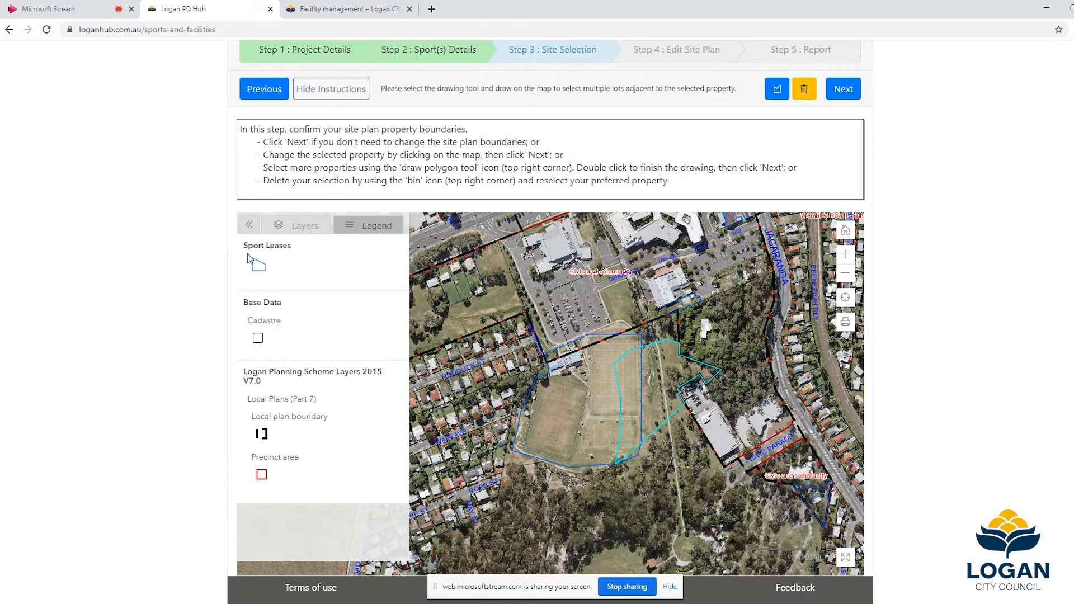
left_click_drag(246, 248, 286, 278)
left_click(292, 227)
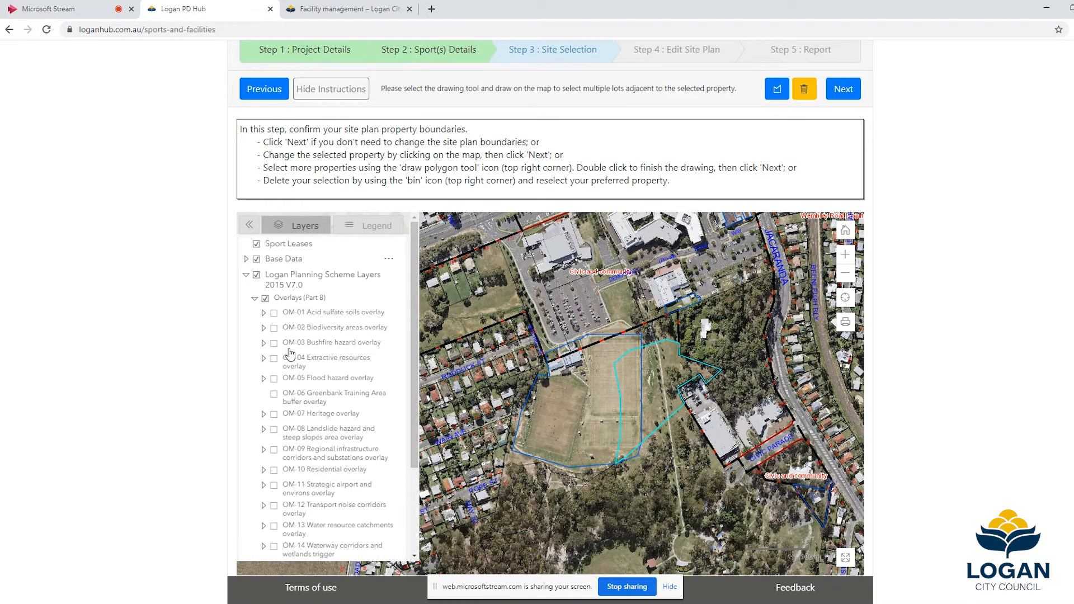
- Display the OM-03.01 Bushfire hazard risk area and OM-05.00 Flood hazard trigger overlays and inspect them around the site
left_click(273, 343)
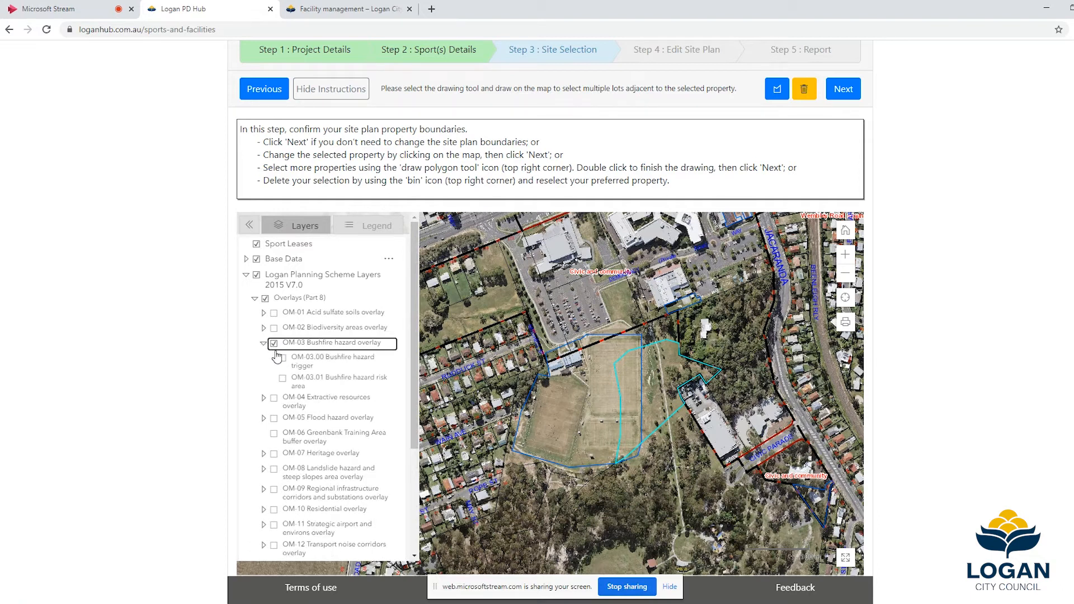
left_click(283, 360)
left_click(284, 360)
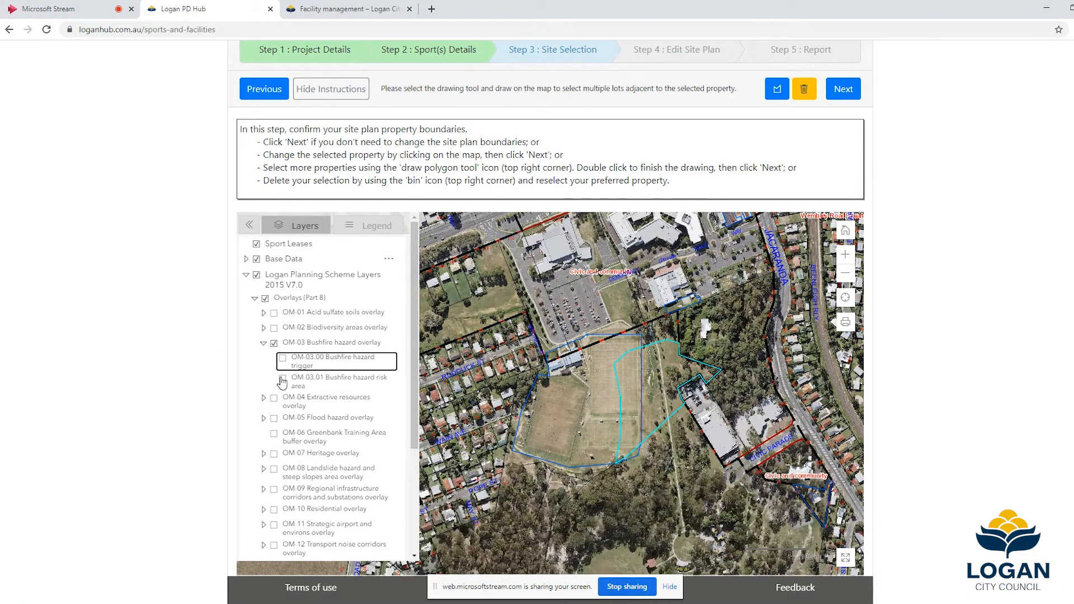
left_click(282, 378)
left_click(274, 418)
left_click(283, 435)
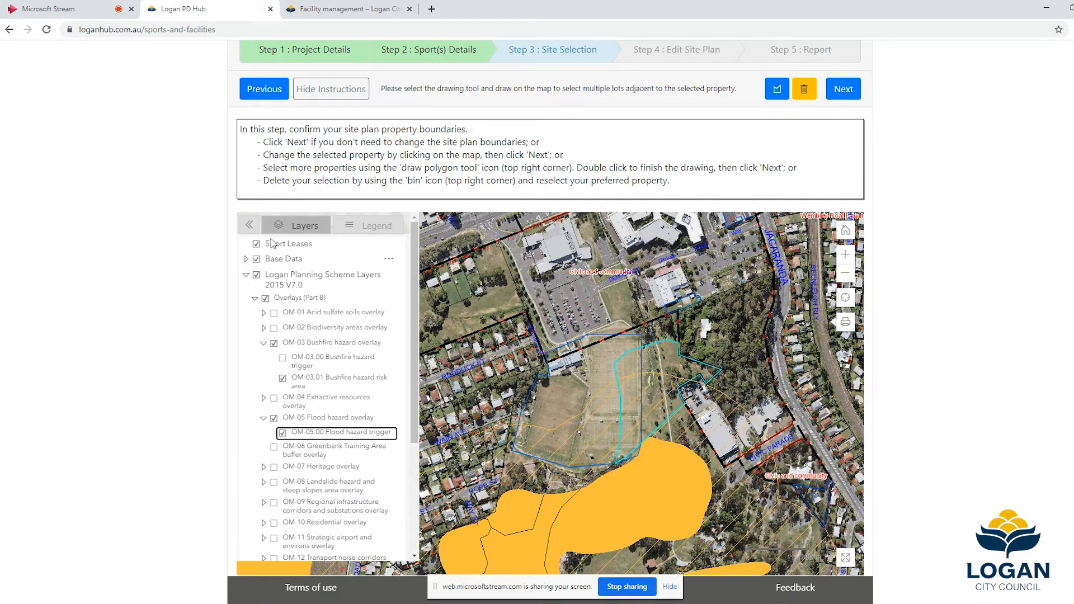
left_click(245, 276)
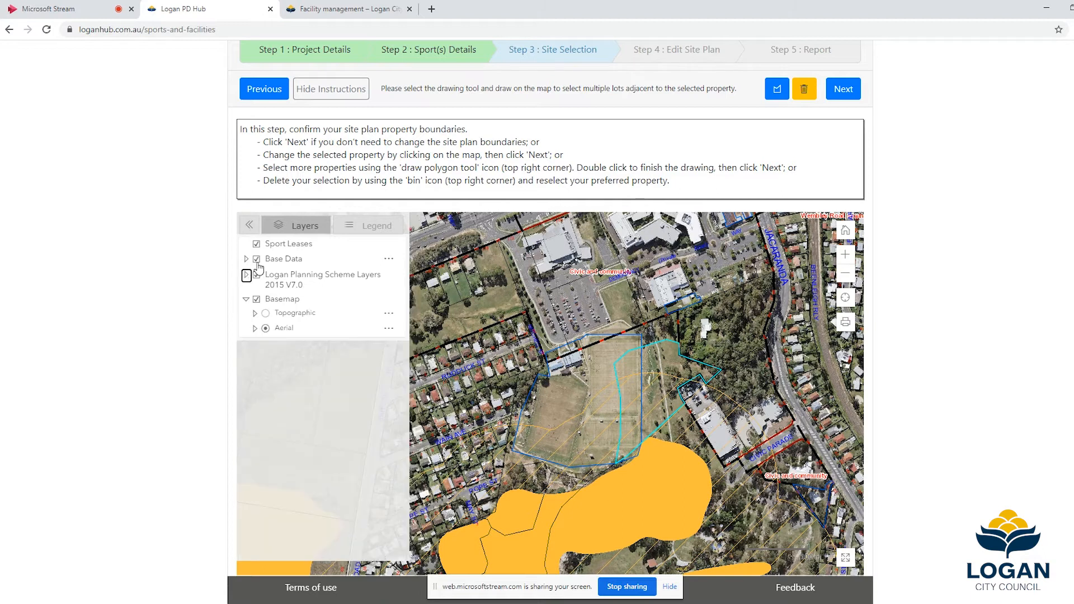
left_click(246, 276)
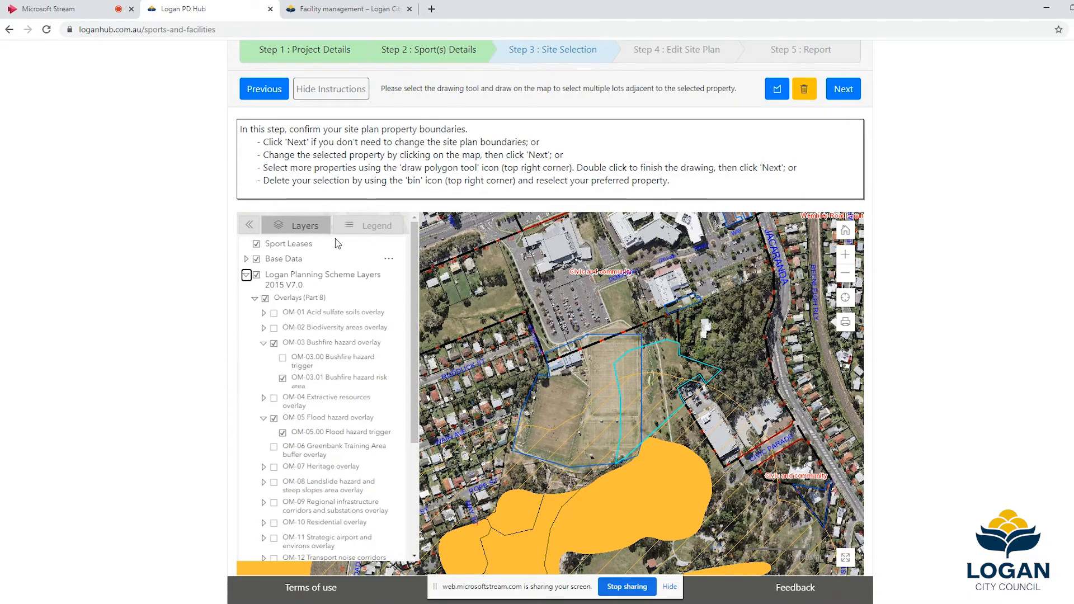
left_click_drag(766, 388, 806, 352)
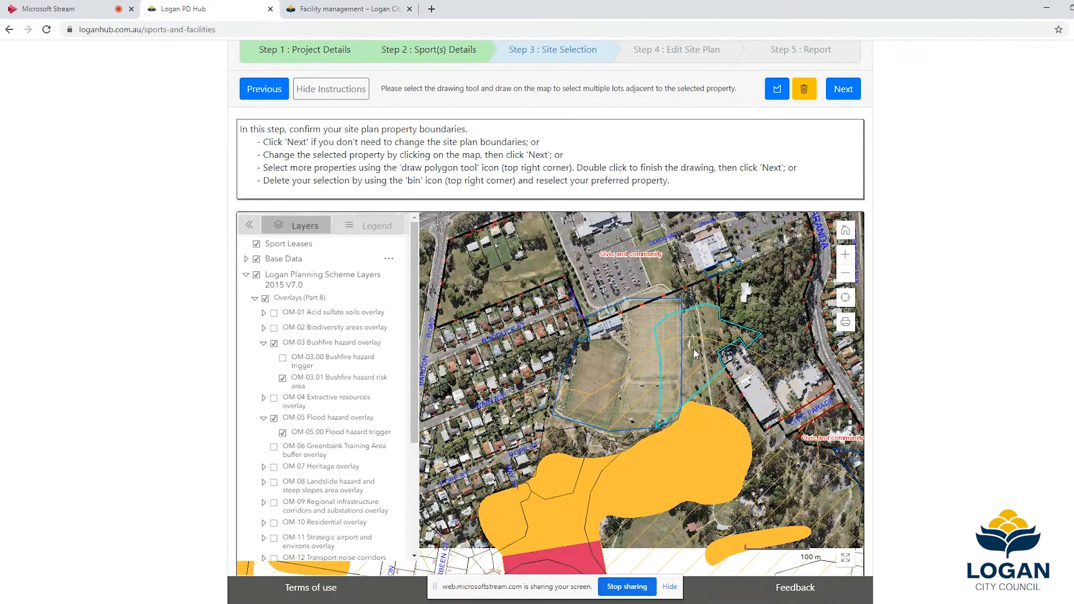
scroll(708, 330, "down", 1)
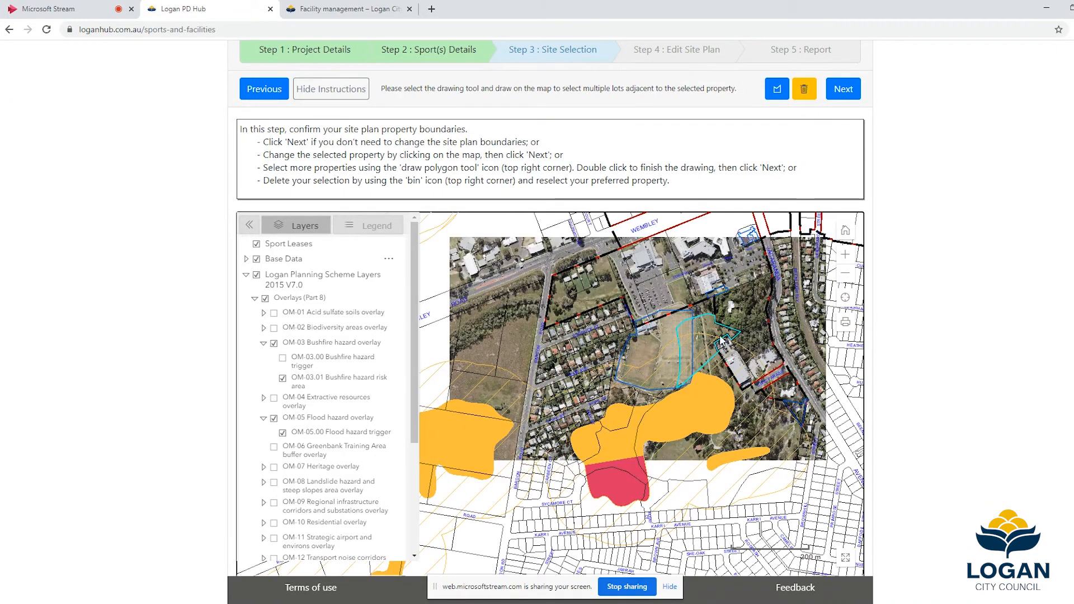
- Draw a selection polygon across the playing fields to add the adjacent lots to the site plan
scroll(721, 339, "up", 1)
left_click(777, 90)
left_click(663, 328)
left_click(602, 340)
left_click(667, 363)
double_click(663, 327)
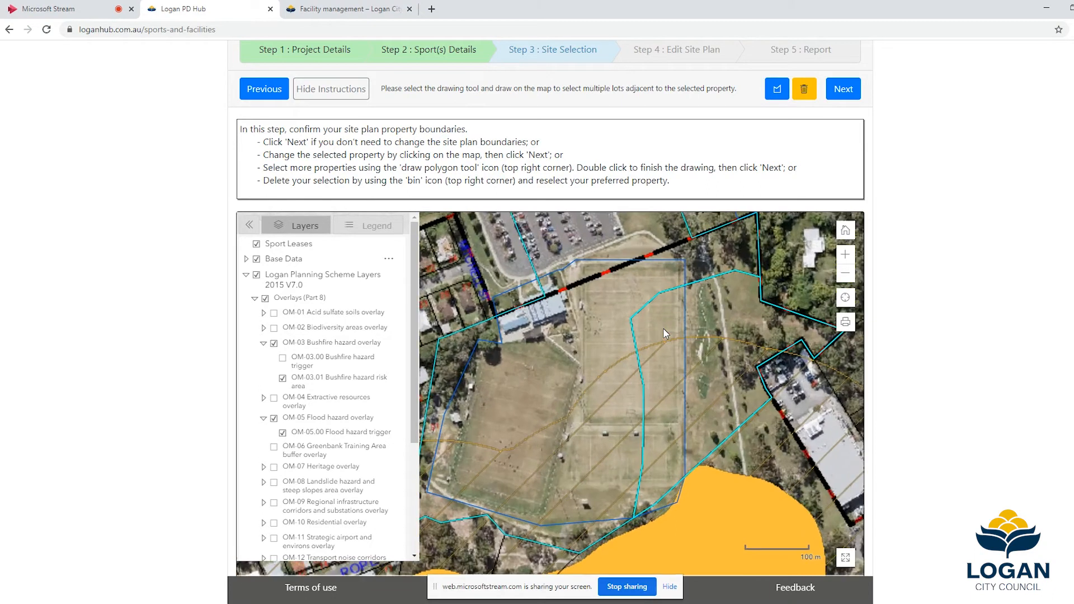
- Review the sport lease details of the Civic Centre Park - Rugby League area, including organisation, agreement type and accuracy rating
left_click_drag(622, 341, 662, 337)
scroll(670, 290, "down", 1)
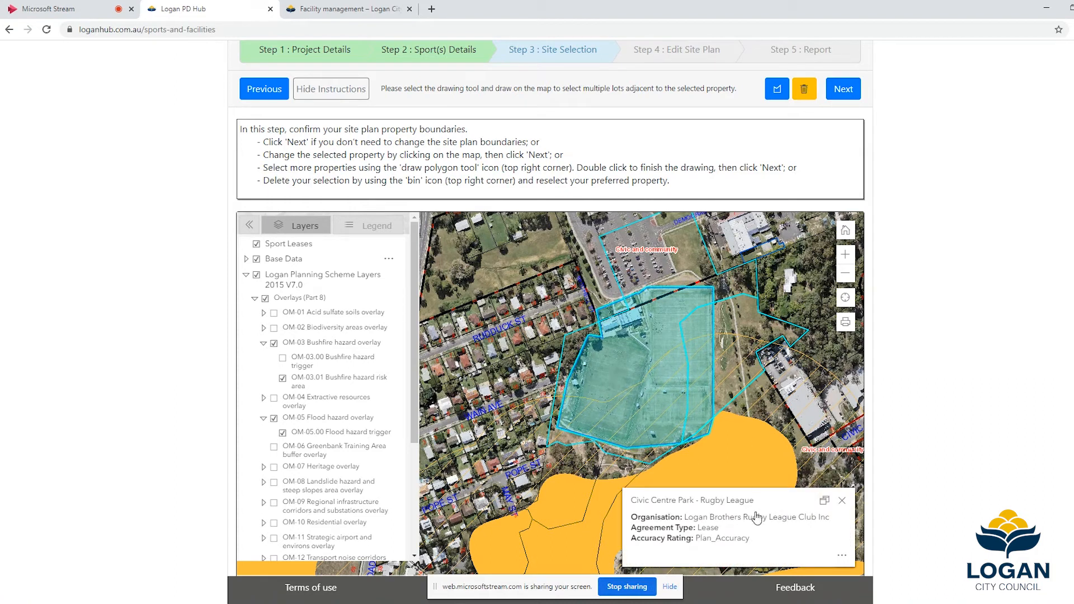
left_click_drag(749, 540, 644, 517)
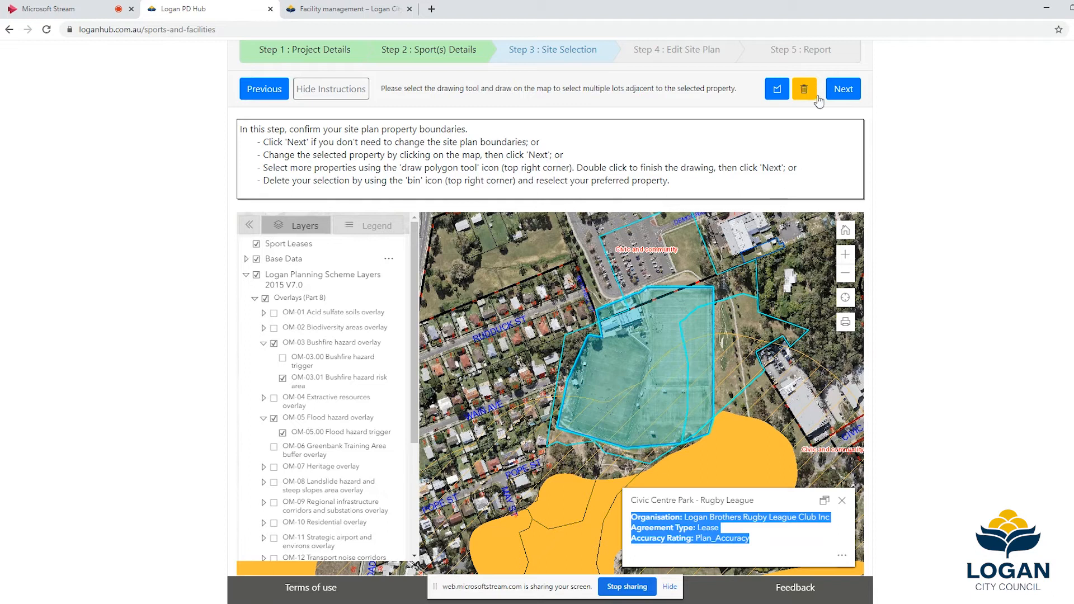
- Proceed to the site plan editing step and set the map's basemap to Aerial
left_click(845, 89)
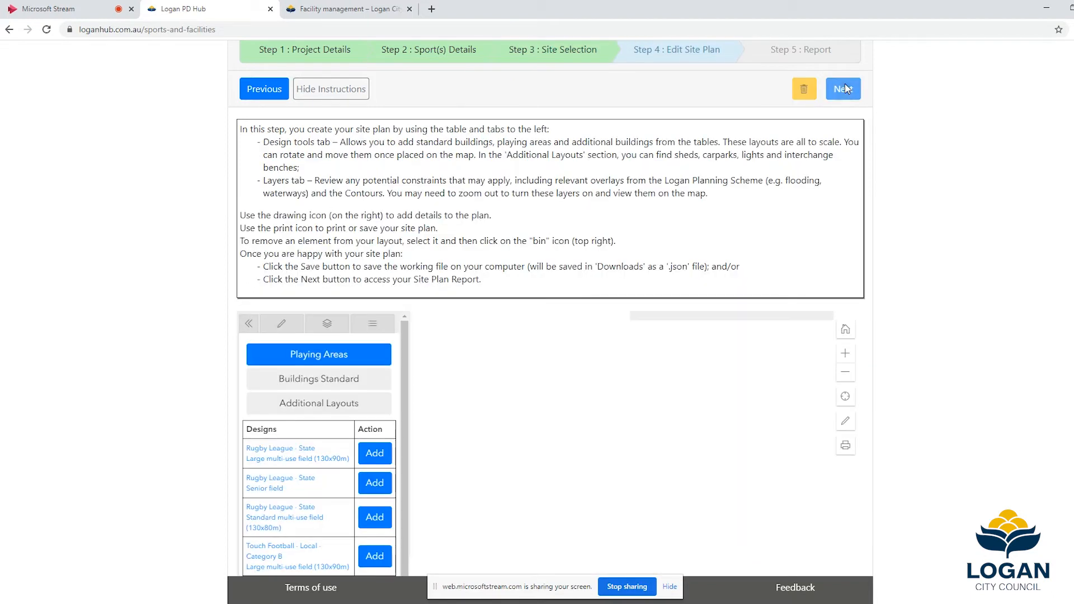
left_click(313, 329)
left_click(265, 443)
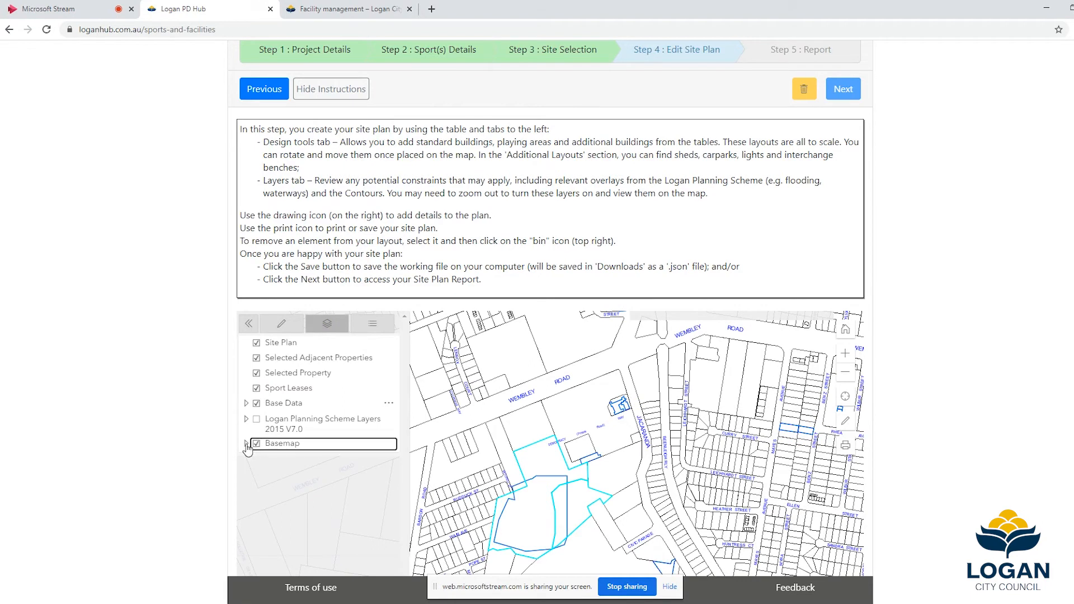
left_click(247, 443)
left_click(265, 474)
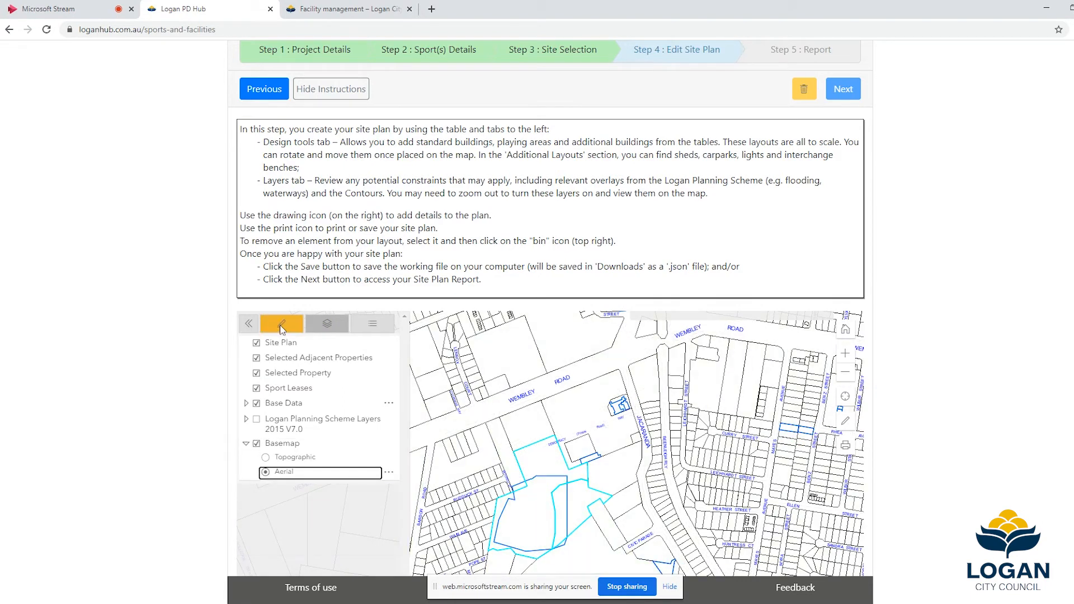
- View the Club room (100m2) design drawing from the additional layouts and return to the site plan
left_click(281, 324)
left_click_drag(714, 470, 764, 370)
scroll(953, 312, "down", 2)
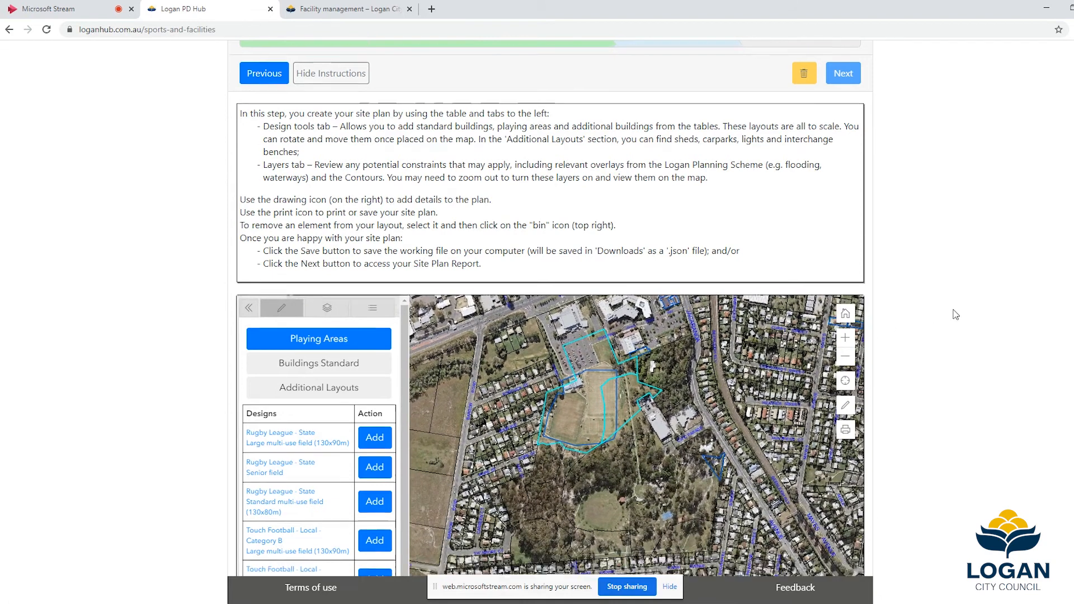
scroll(555, 303, "up", 1)
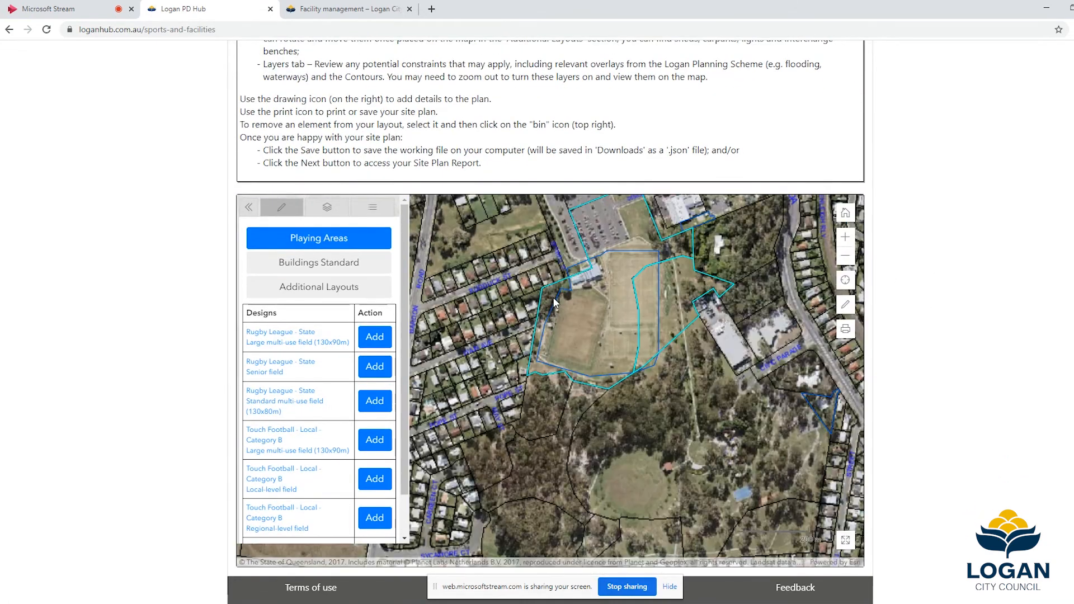
left_click_drag(589, 284, 579, 330)
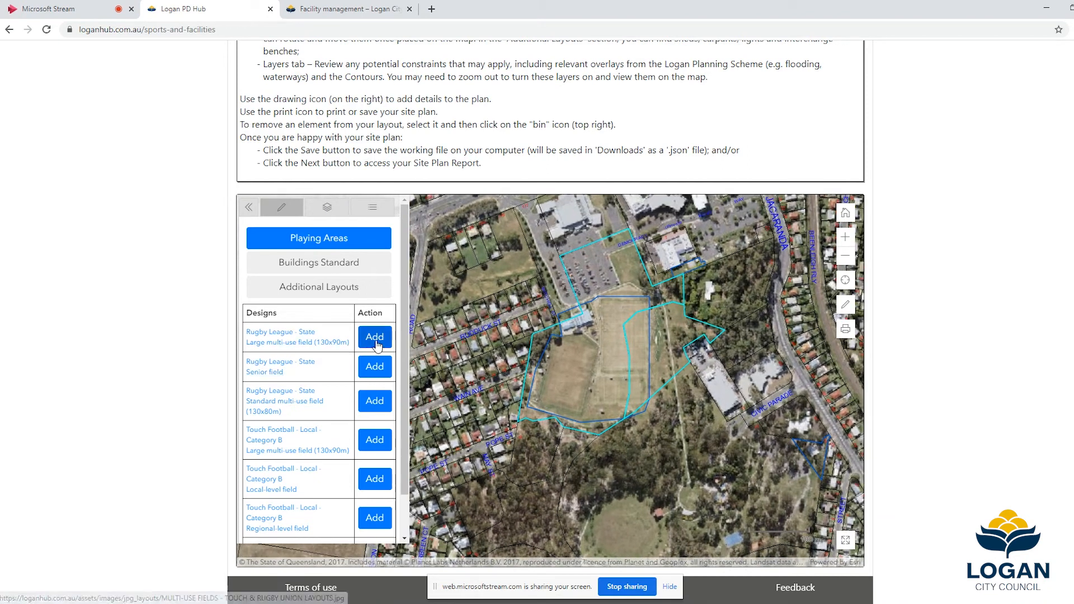
left_click(333, 290)
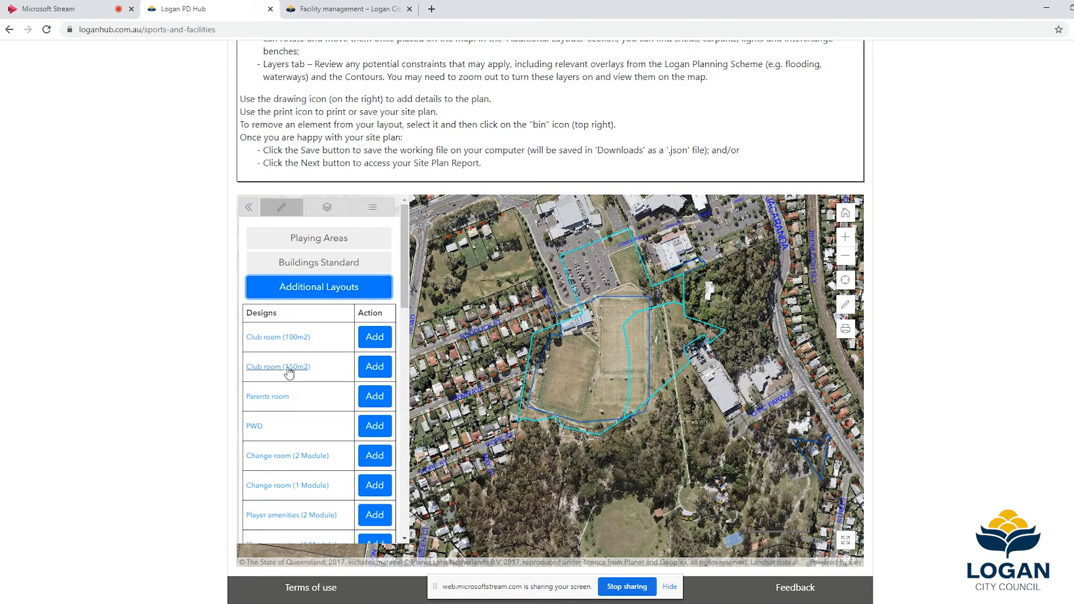
left_click(280, 339)
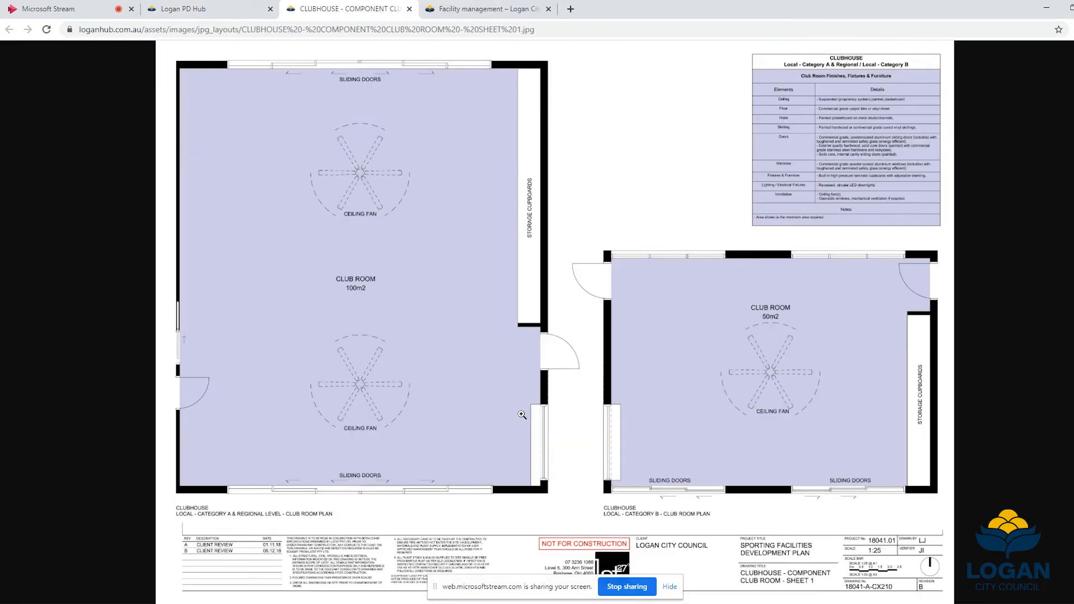
left_click(190, 9)
- Add a Club room (150m2) to the site plan and place it at the lease area's south-west corner
left_click(374, 367)
left_click(550, 381)
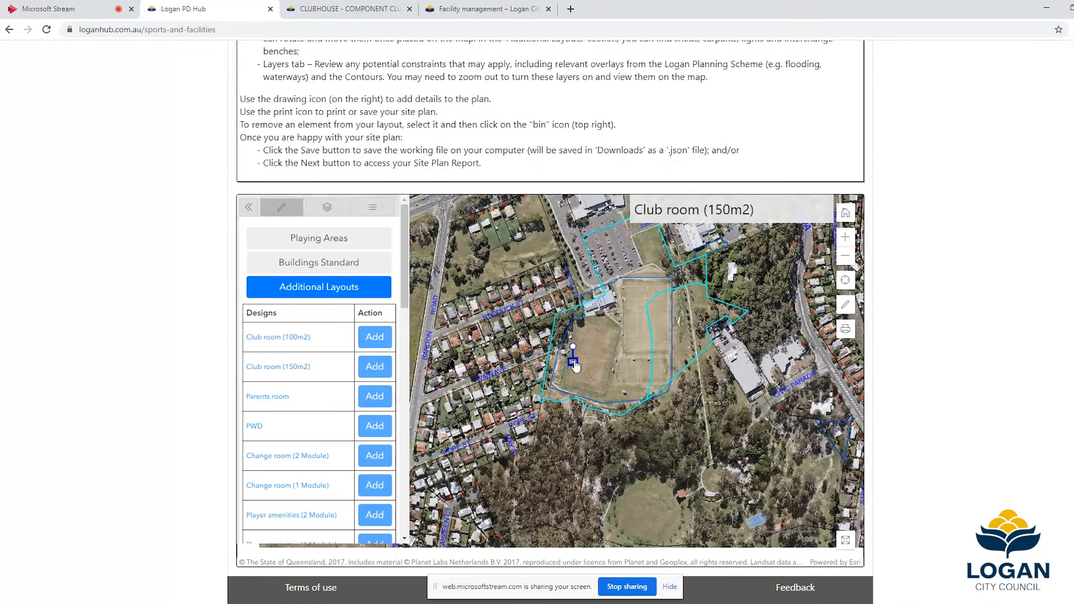
scroll(575, 367, "up", 2)
left_click_drag(570, 375, 536, 423)
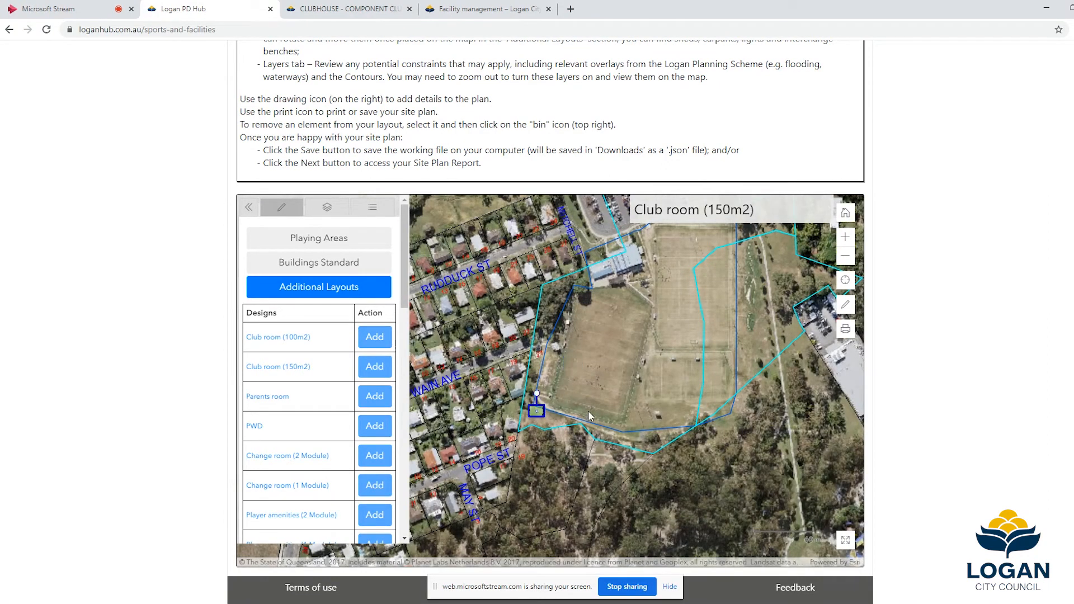
- Add the Rugby League State-level clubhouse from the standard buildings to the site plan
left_click(263, 271)
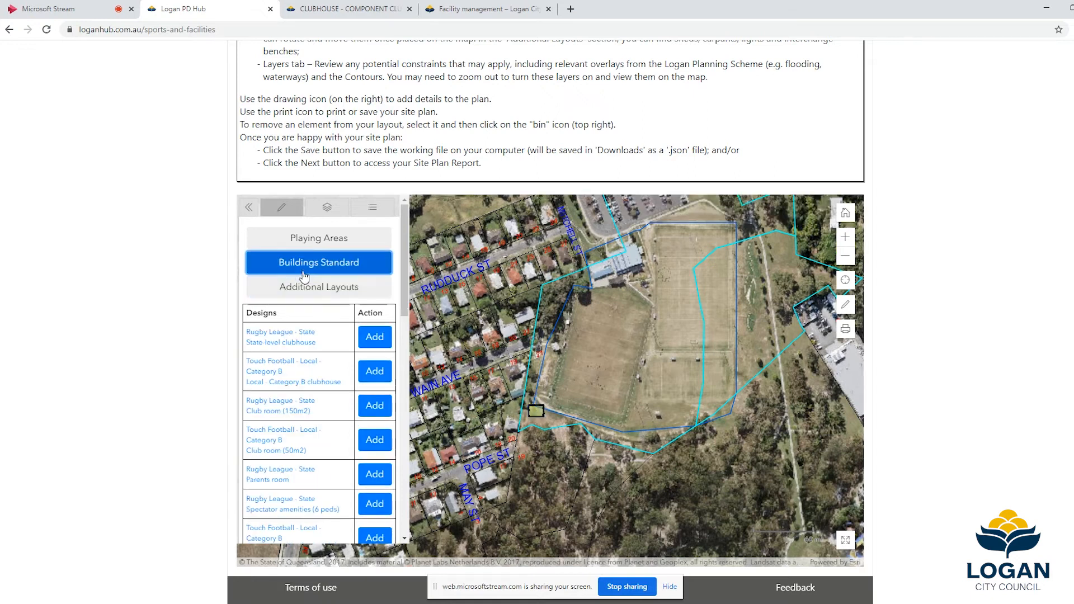
left_click(375, 337)
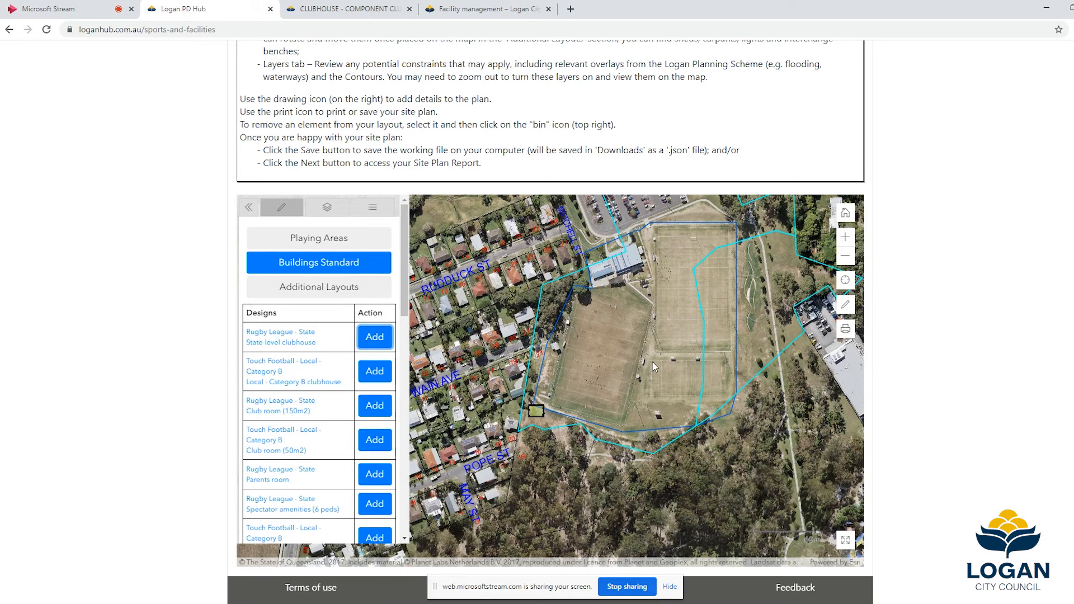
left_click_drag(703, 328, 644, 397)
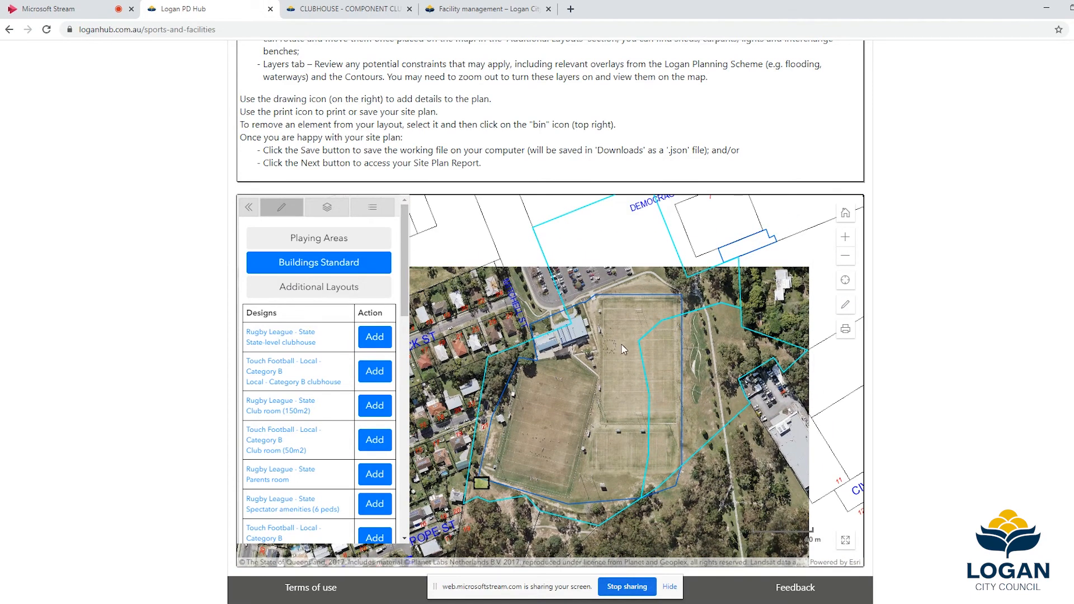
scroll(623, 349, "down", 1)
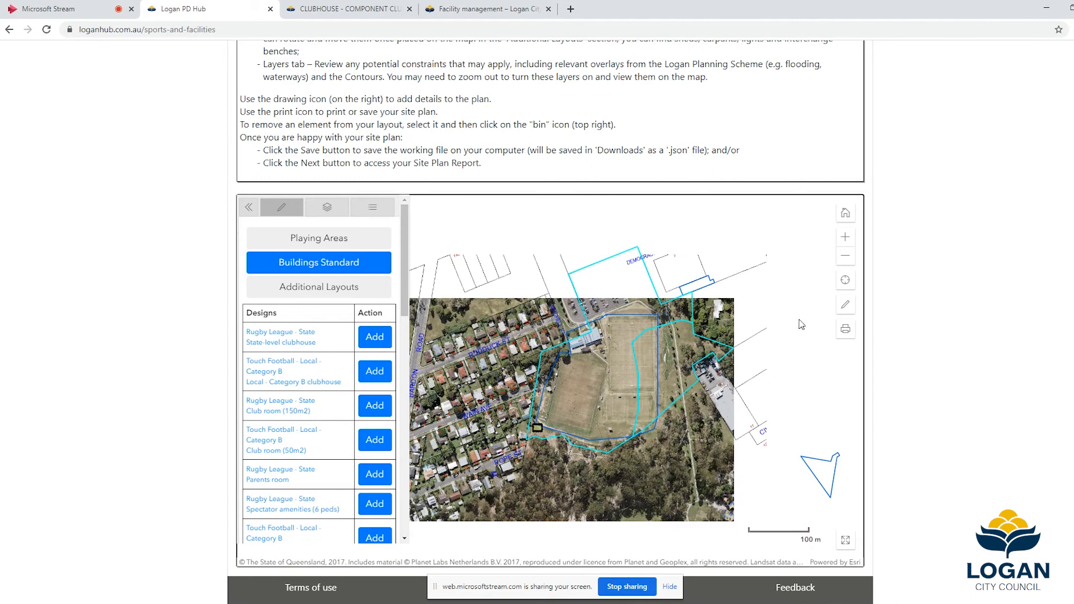
- Move the State-level clubhouse onto the western playing field inside the site boundary and add the text label "test" on the field east of it
left_click(845, 305)
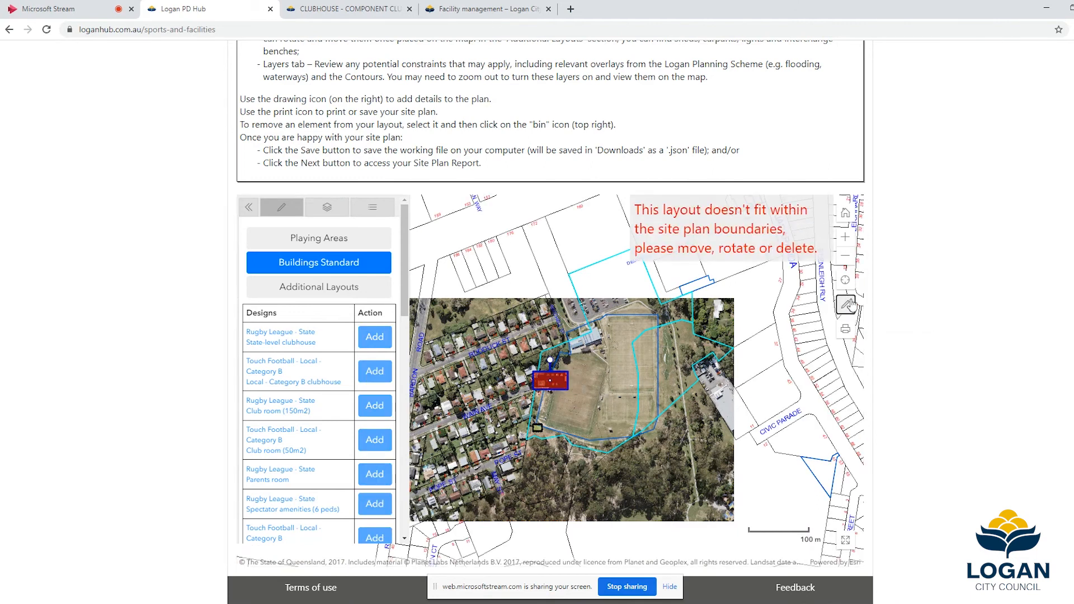
left_click(814, 307)
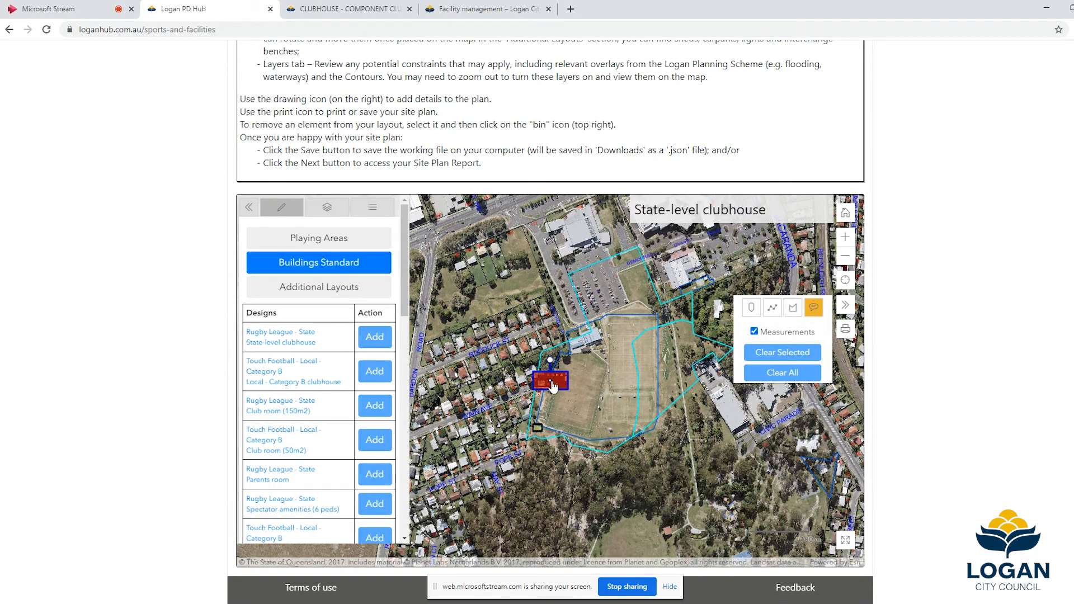
left_click_drag(550, 385, 577, 375)
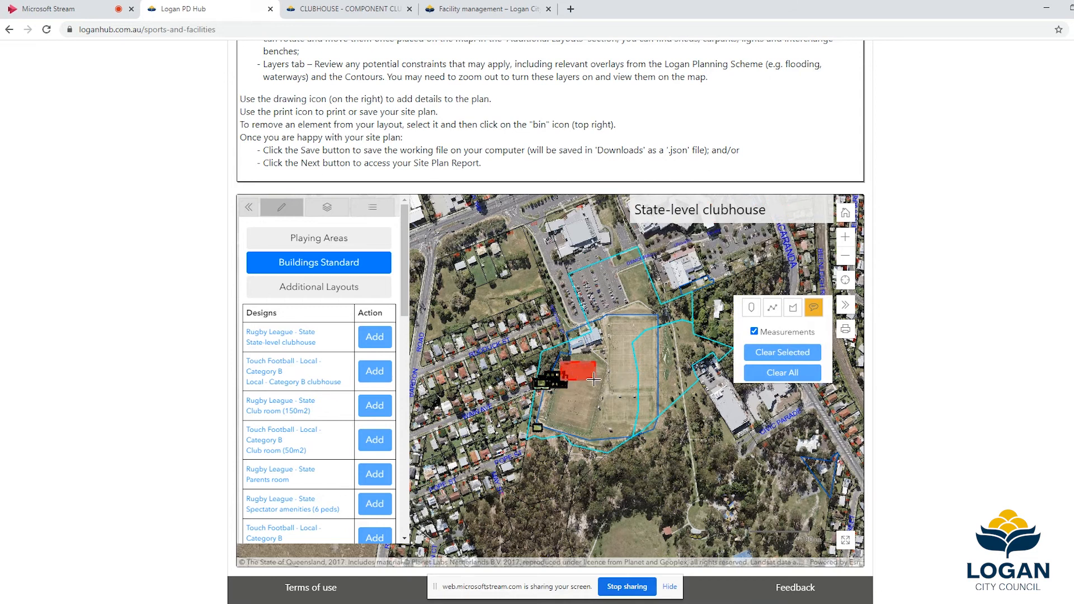
left_click(611, 382)
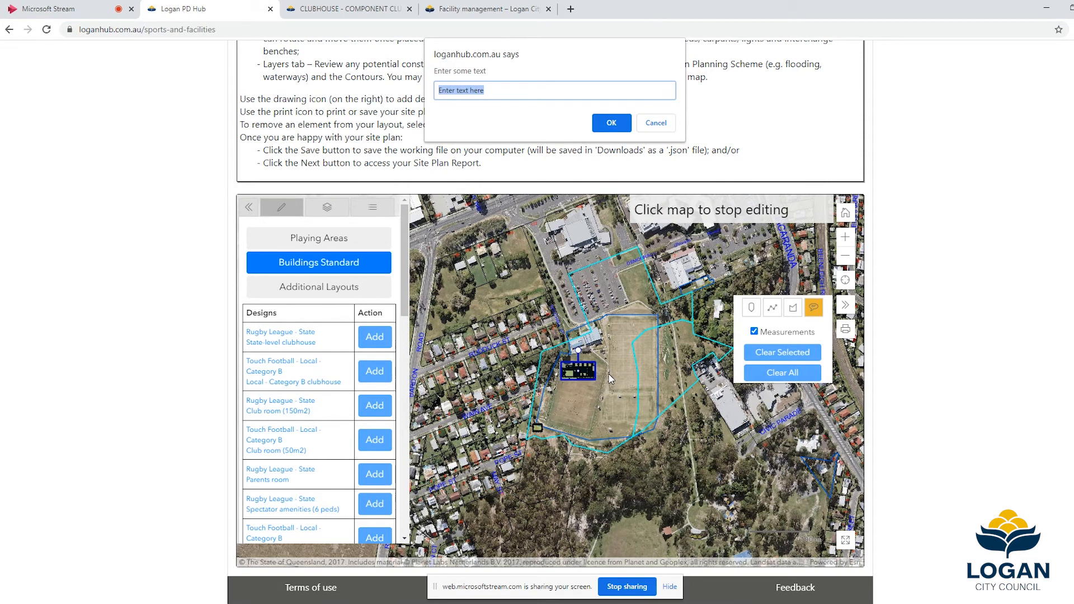
type("test")
left_click(619, 130)
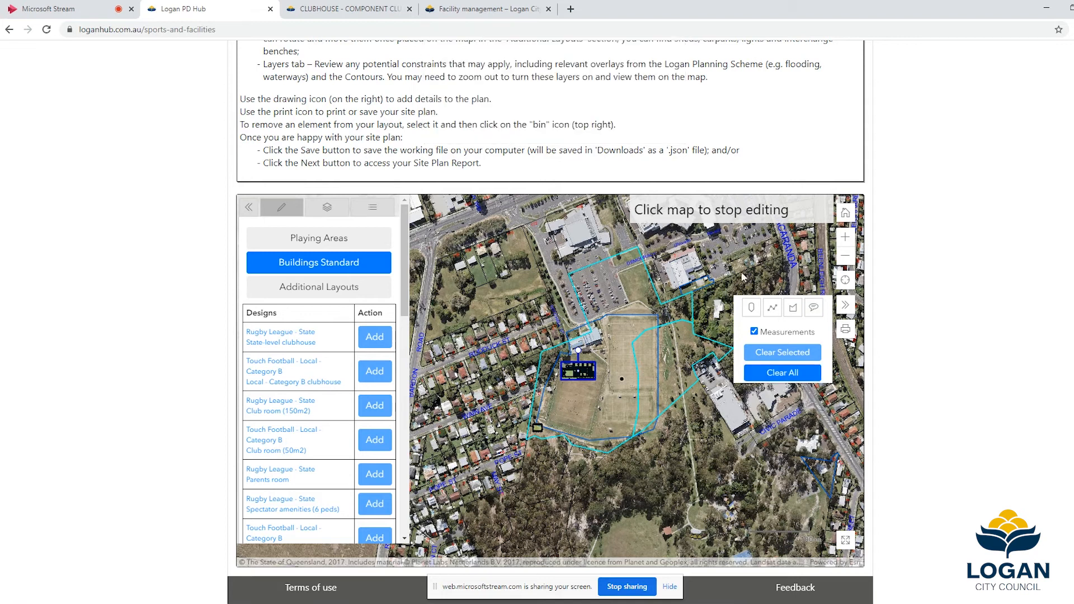
- Look at the map's print options, close them and bring up the drawing tools again
left_click(847, 331)
left_click(848, 331)
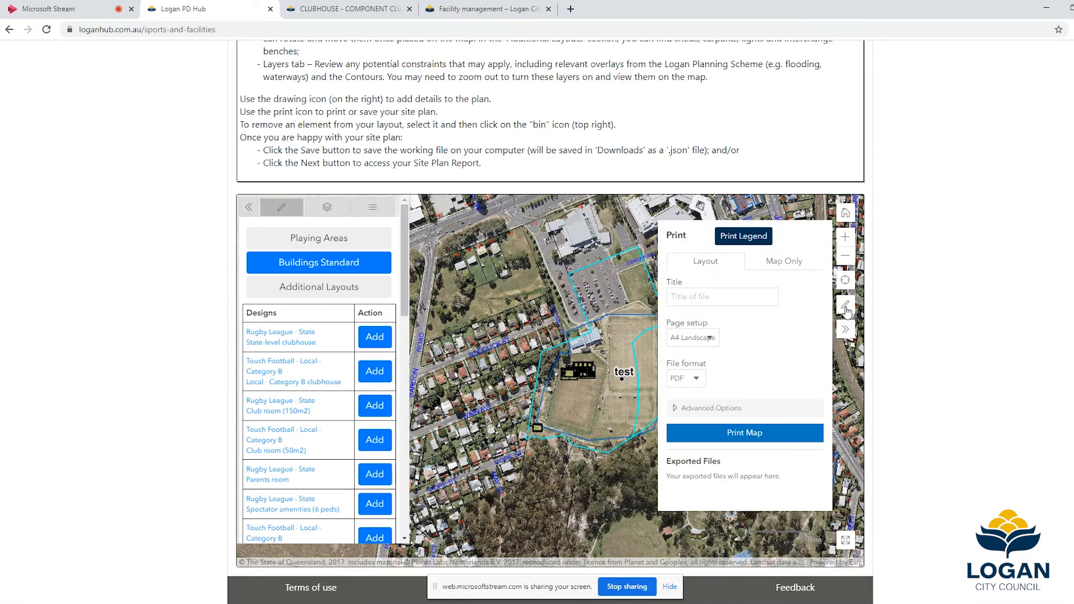
left_click(846, 331)
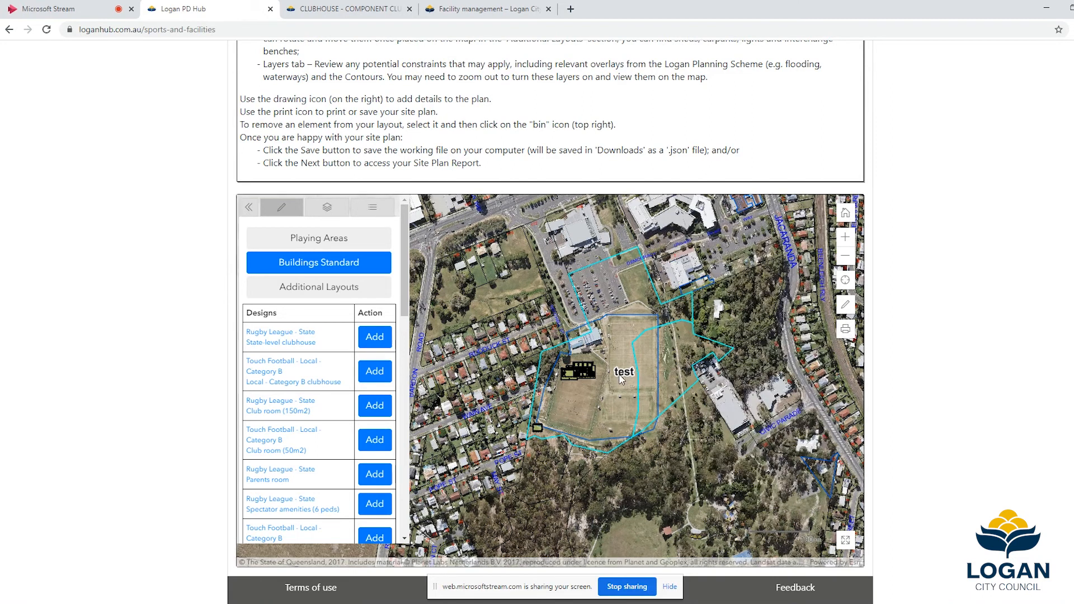
left_click(845, 305)
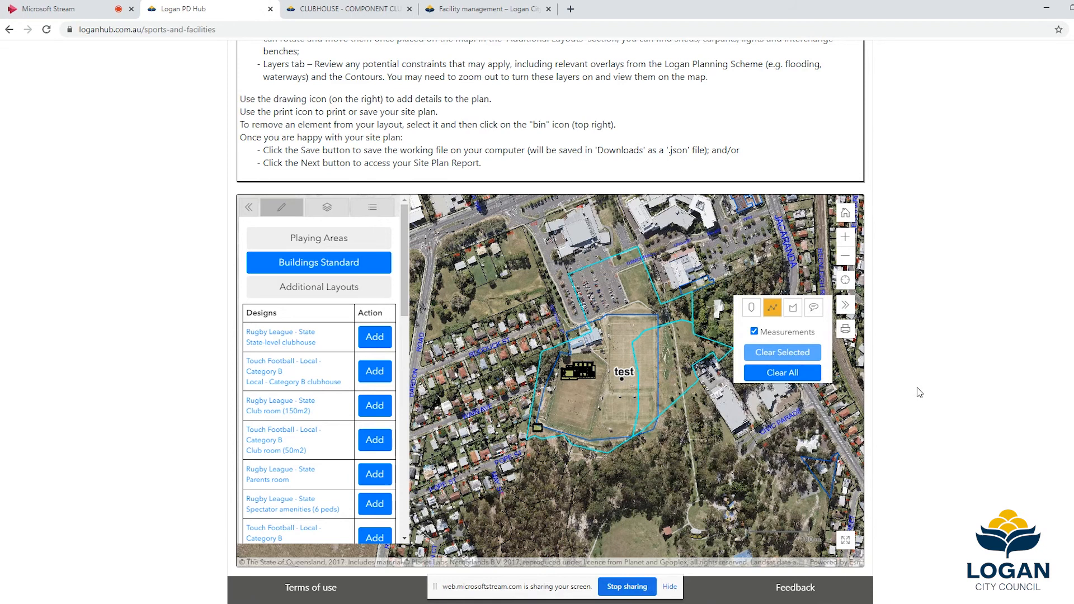
- Proceed to the Sports Site Plan Report, review it from the site map through to the disclaimer and save the working file
scroll(918, 387, "down", 1)
left_click(846, 557)
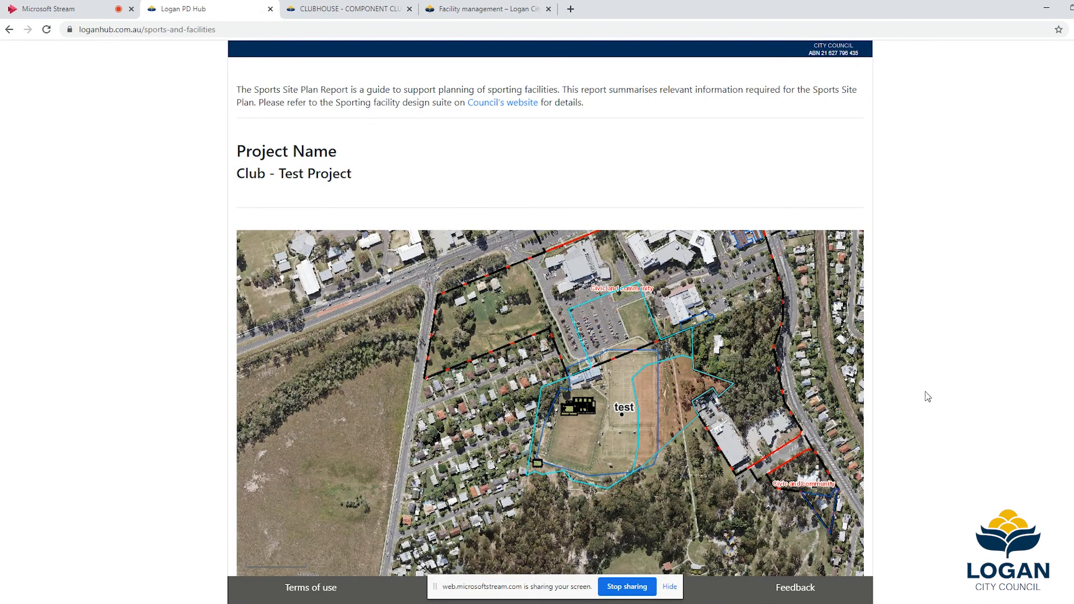
scroll(927, 380, "up", 1)
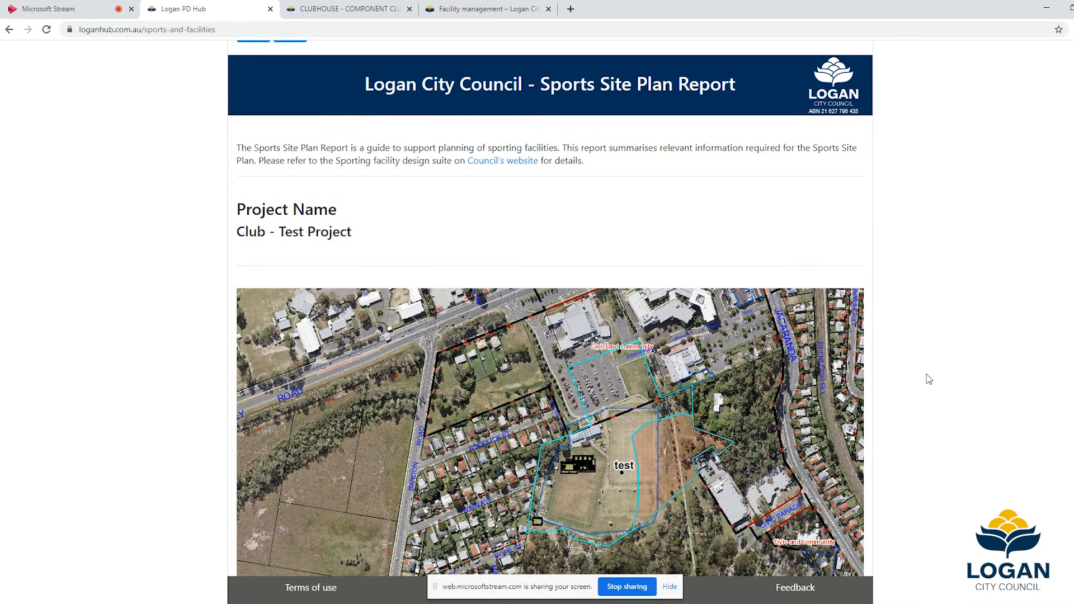
scroll(632, 200, "down", 4)
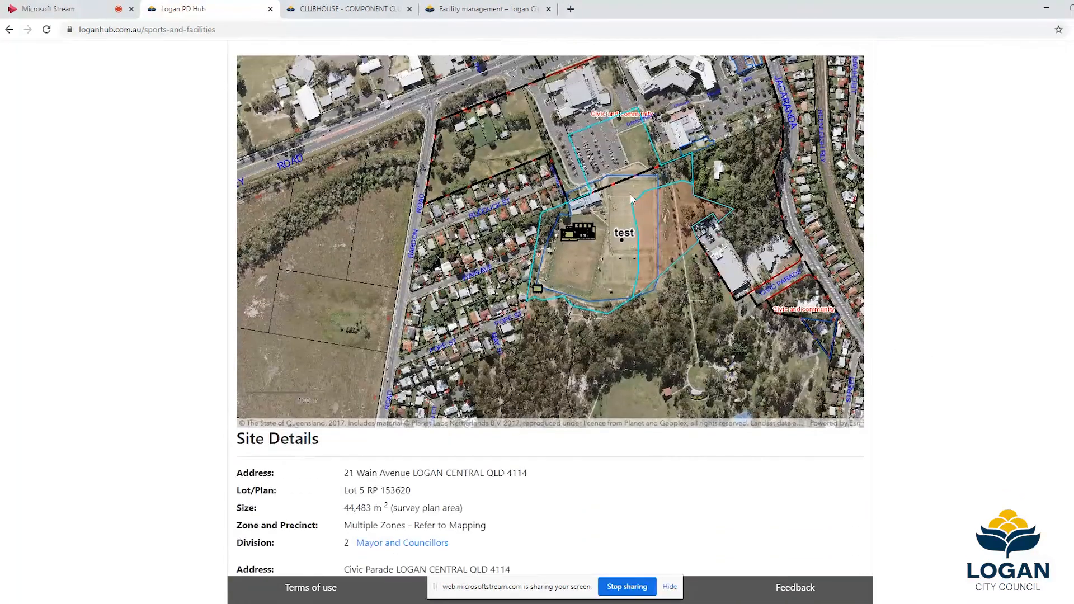
scroll(858, 428, "down", 12)
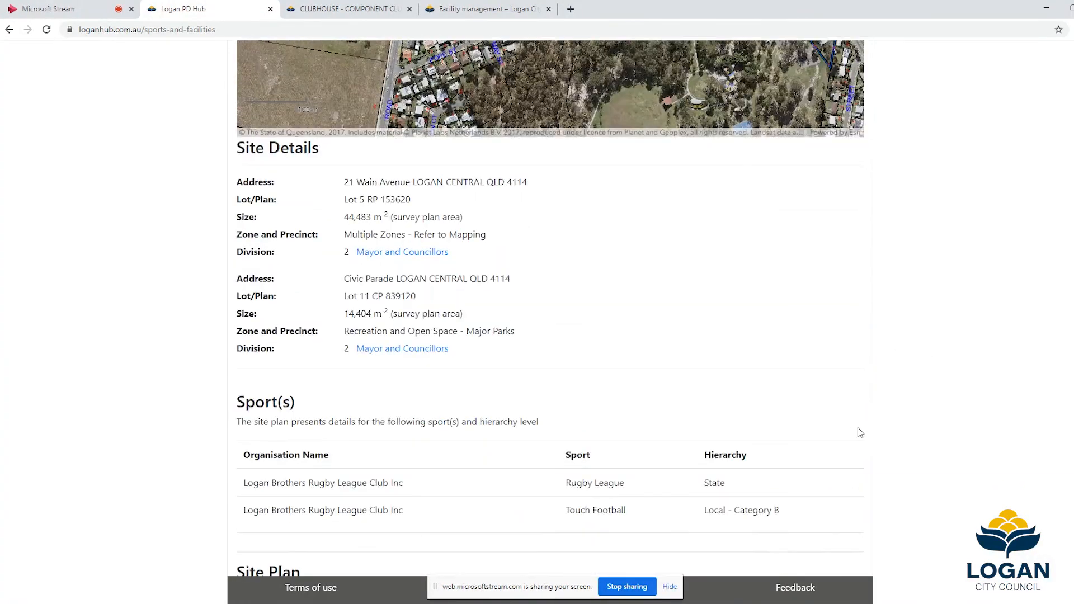
scroll(844, 398, "down", 10)
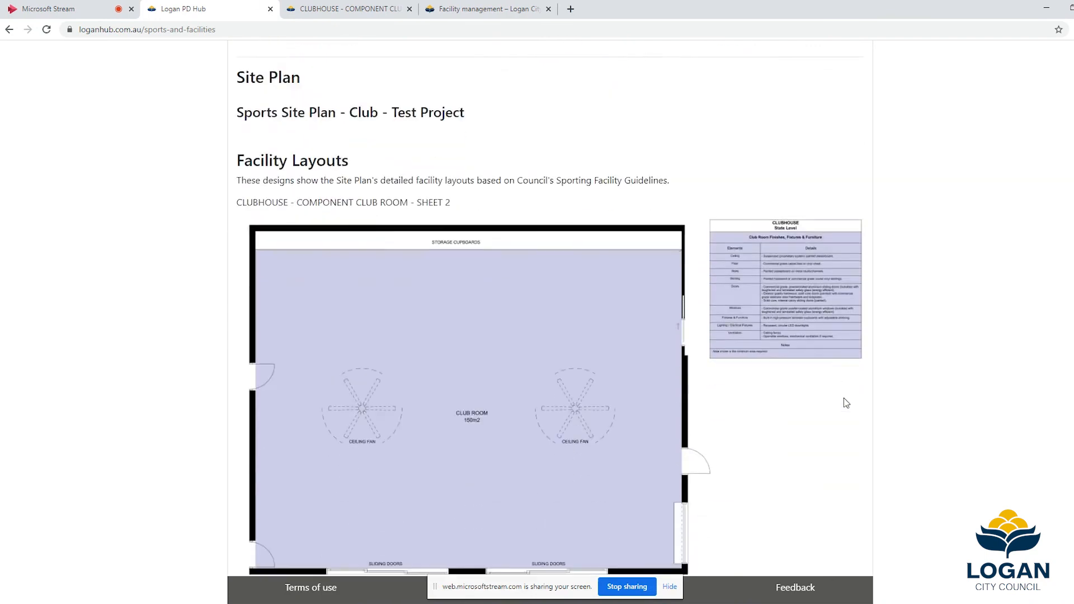
scroll(843, 398, "down", 10)
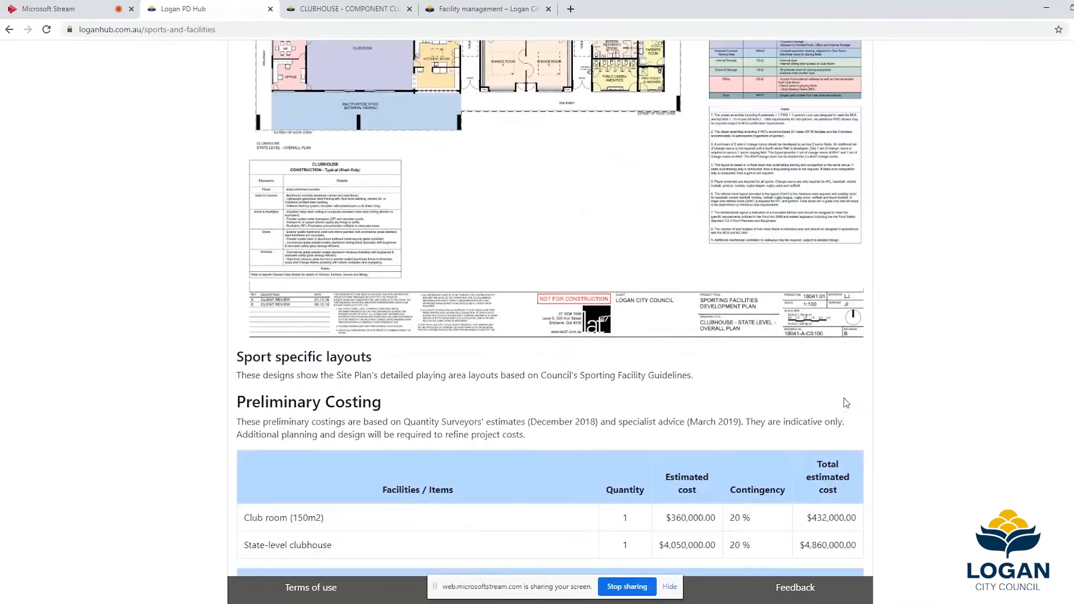
scroll(843, 398, "down", 12)
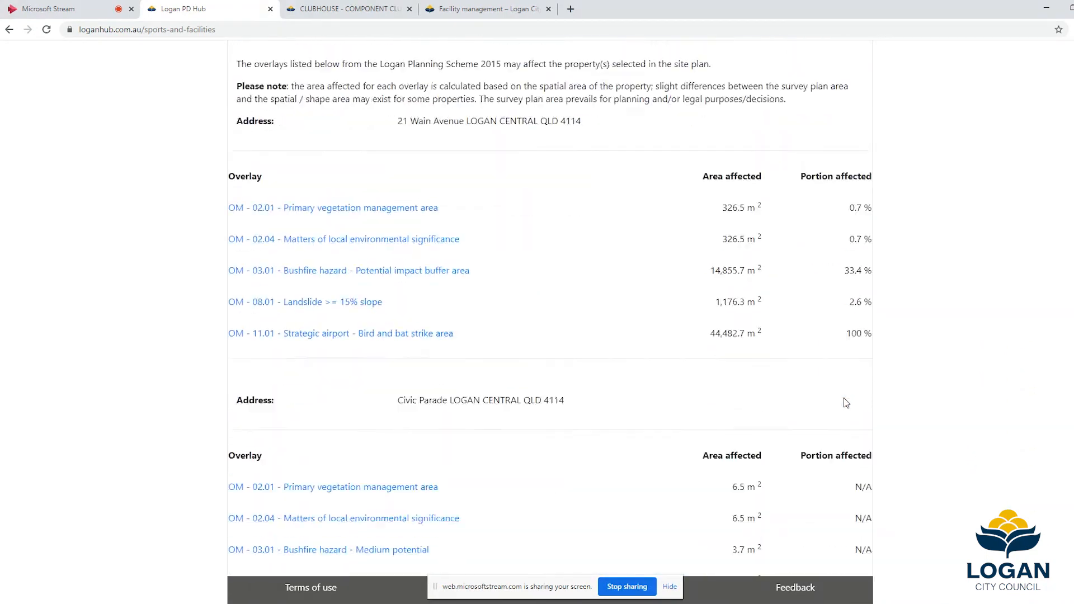
scroll(845, 401, "down", 11)
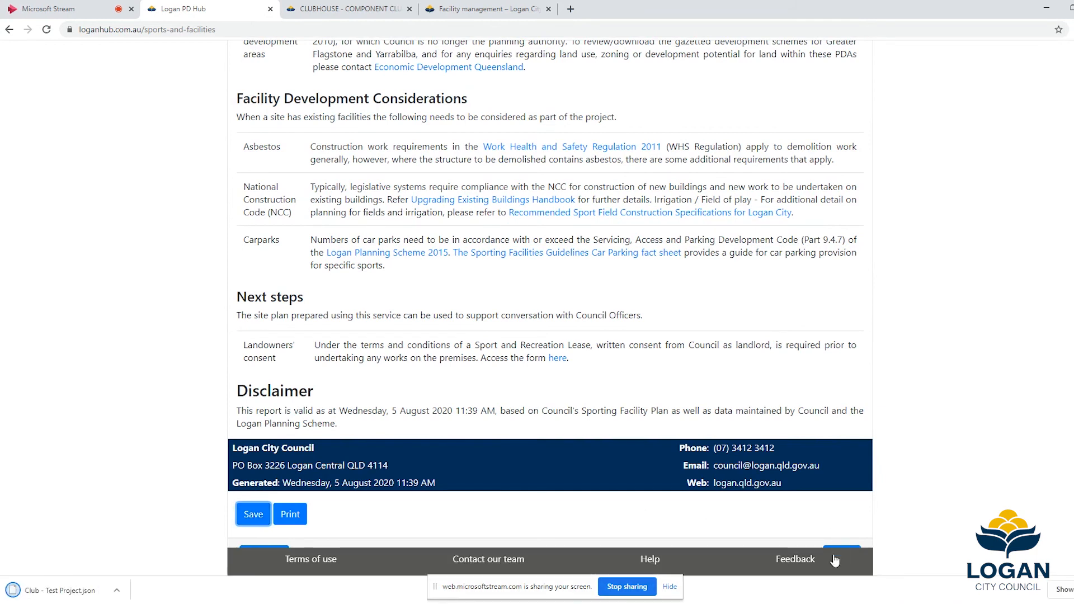
- Review the saved report again from the site considerations and preliminary costing back to the project name
scroll(632, 416, "up", 13)
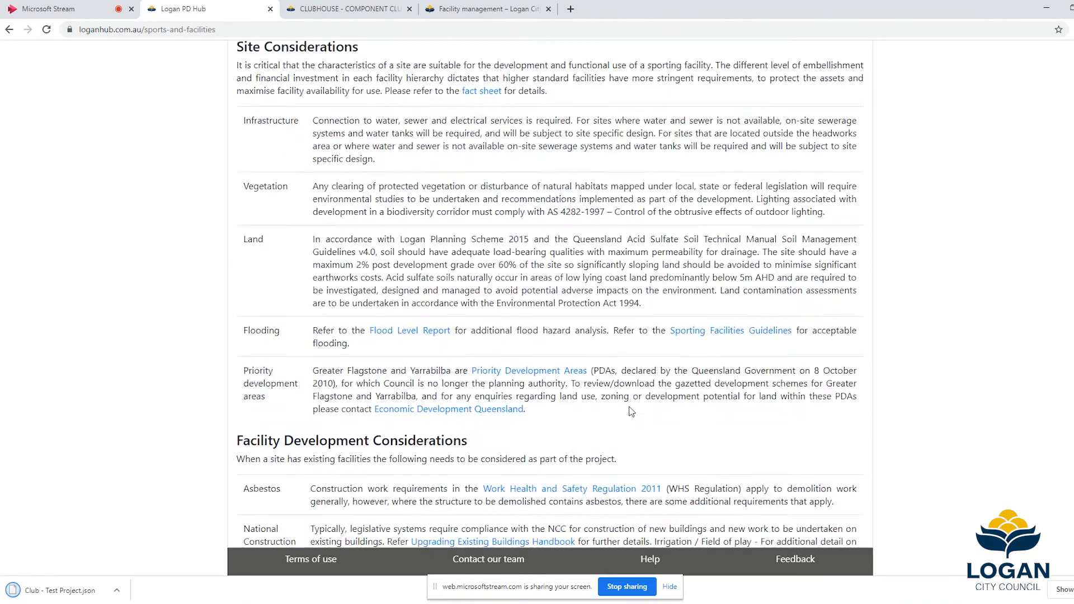
scroll(632, 415, "up", 20)
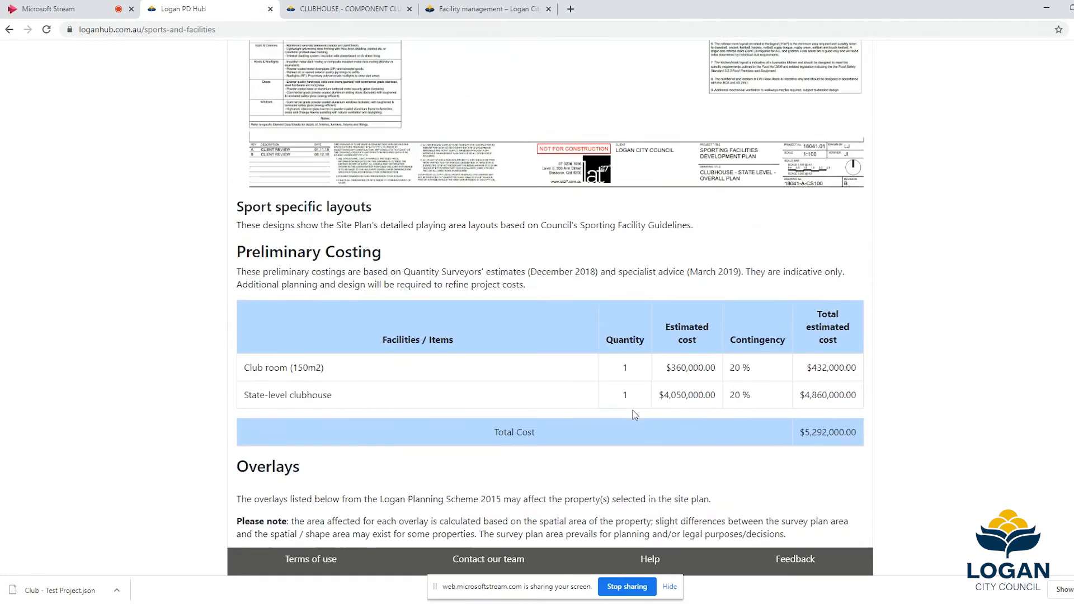
scroll(635, 415, "up", 20)
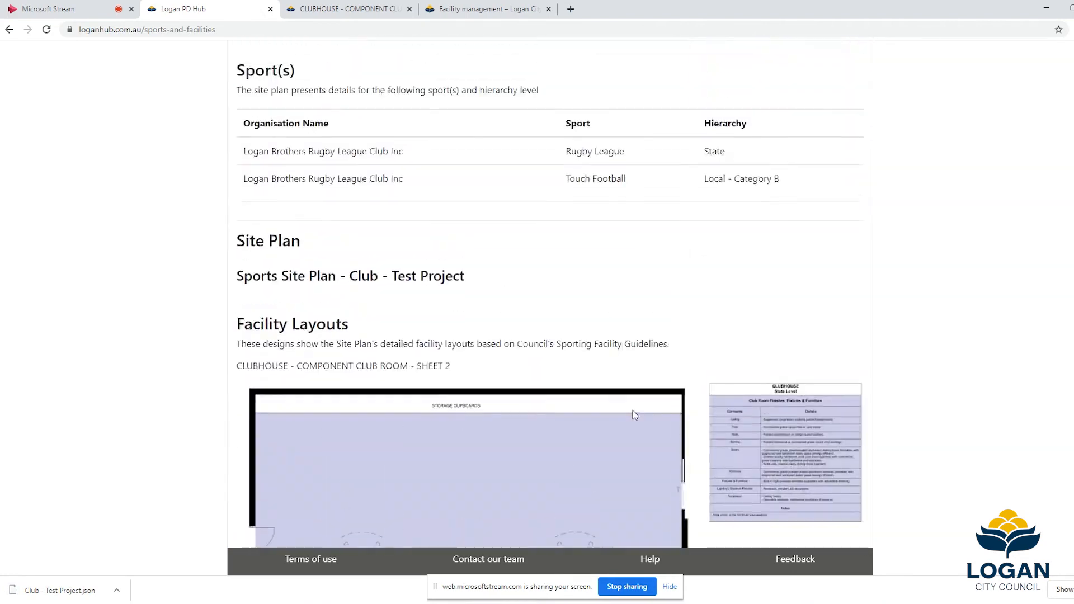
scroll(635, 415, "up", 6)
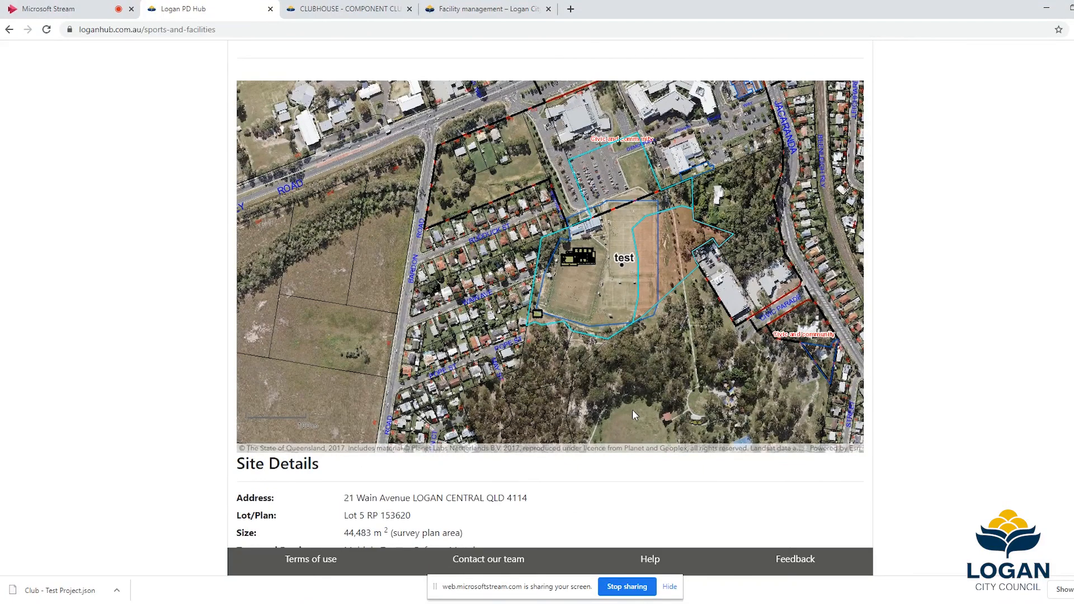
scroll(950, 338, "up", 10)
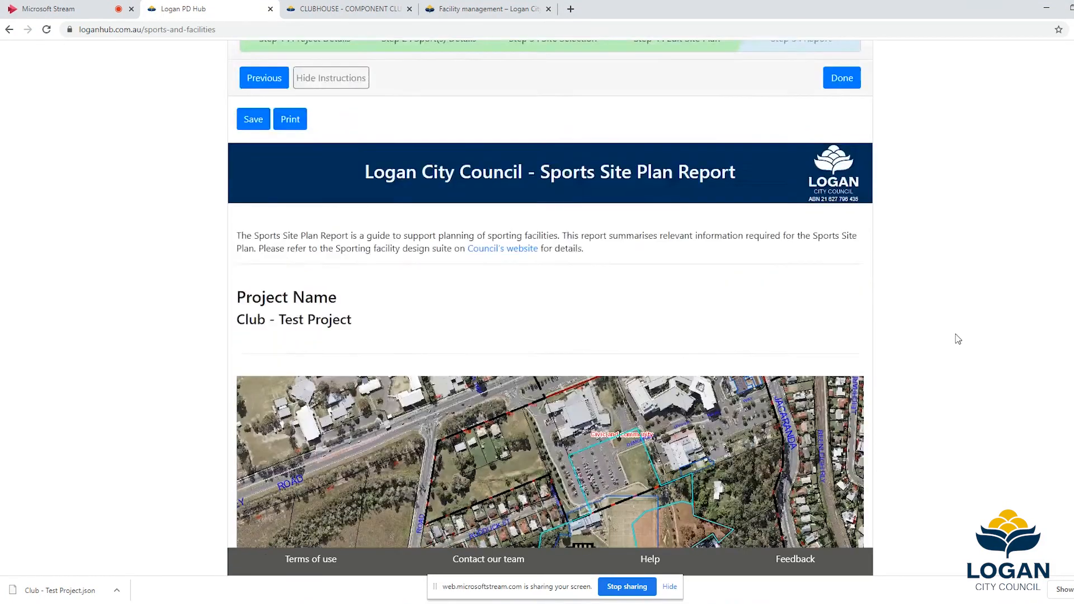